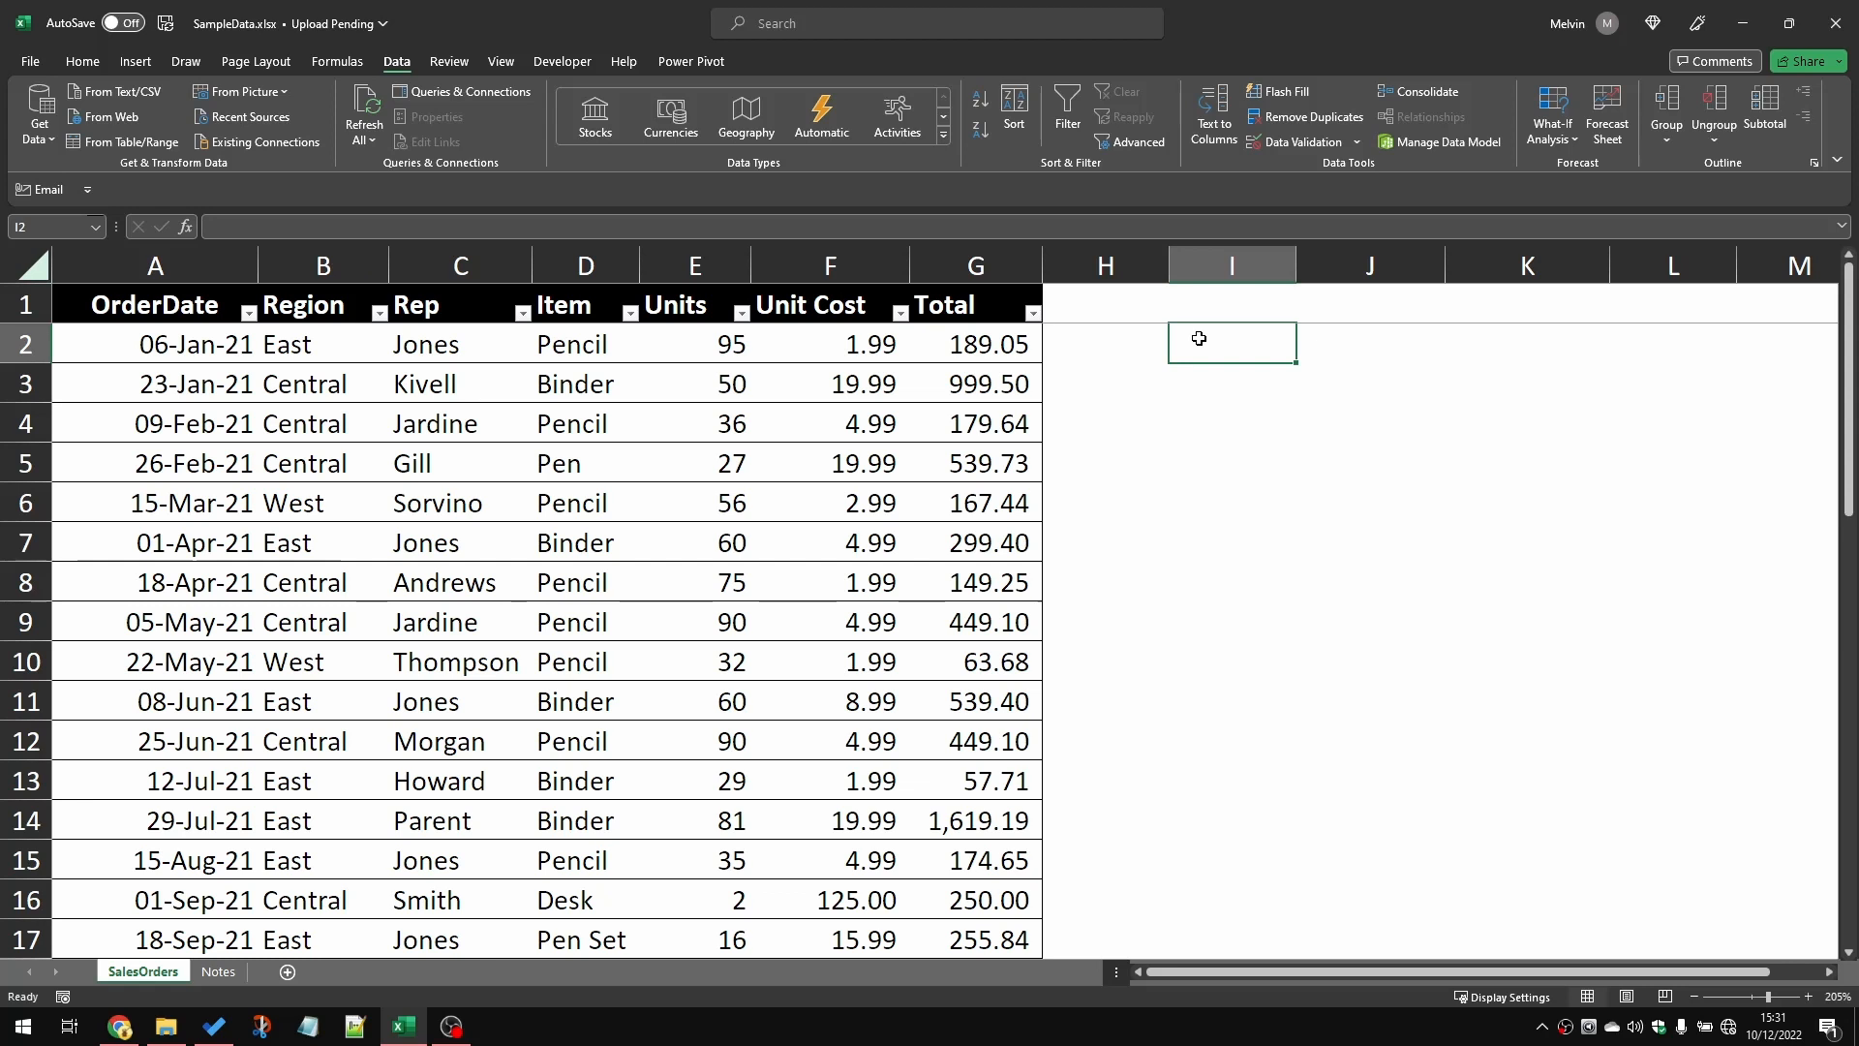
Step: Enter the label "Criteria 1" in I2 and fill the series down to I3 for "Criteria 2"
{"action": "type", "text": "Criteri"}
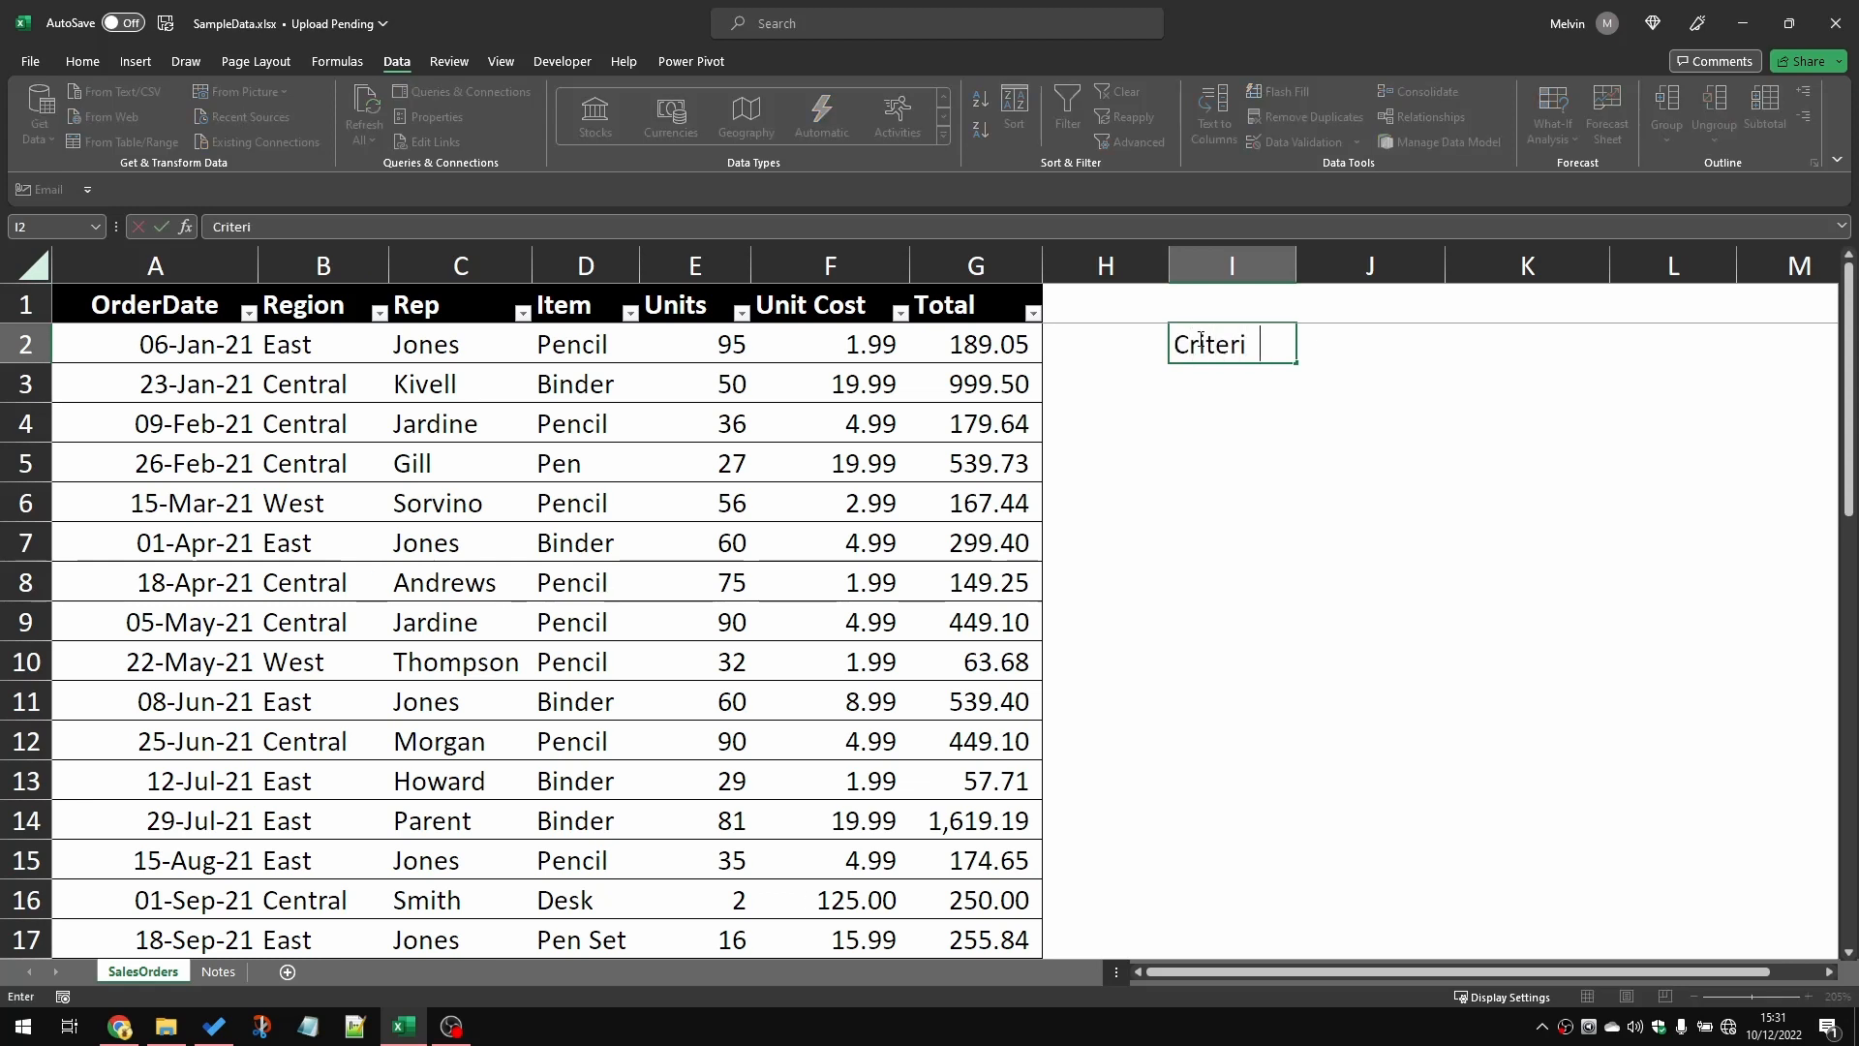
{"action": "type", "text": "a 1"}
{"action": "key", "text": "Return"}
{"action": "left_click", "coordinate": [1200, 341]}
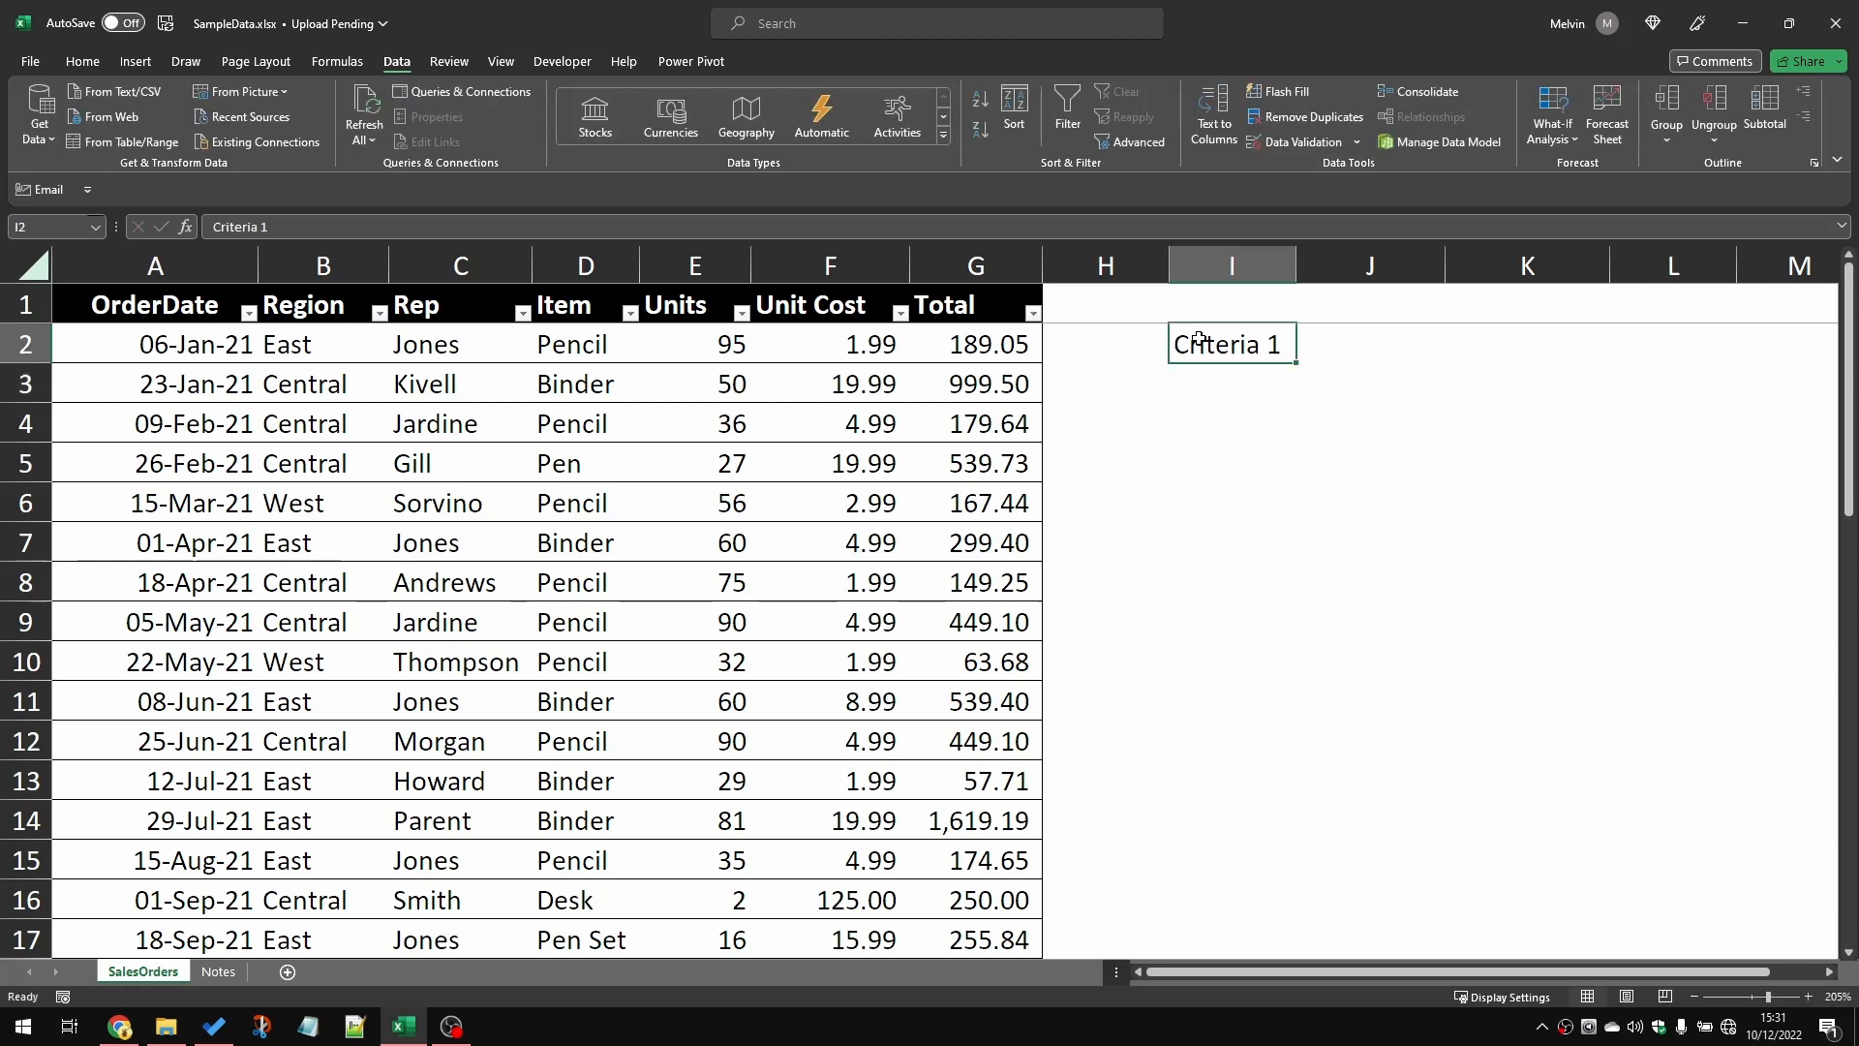
{"action": "left_click_drag", "start_coordinate": [1289, 362], "coordinate": [1297, 387]}
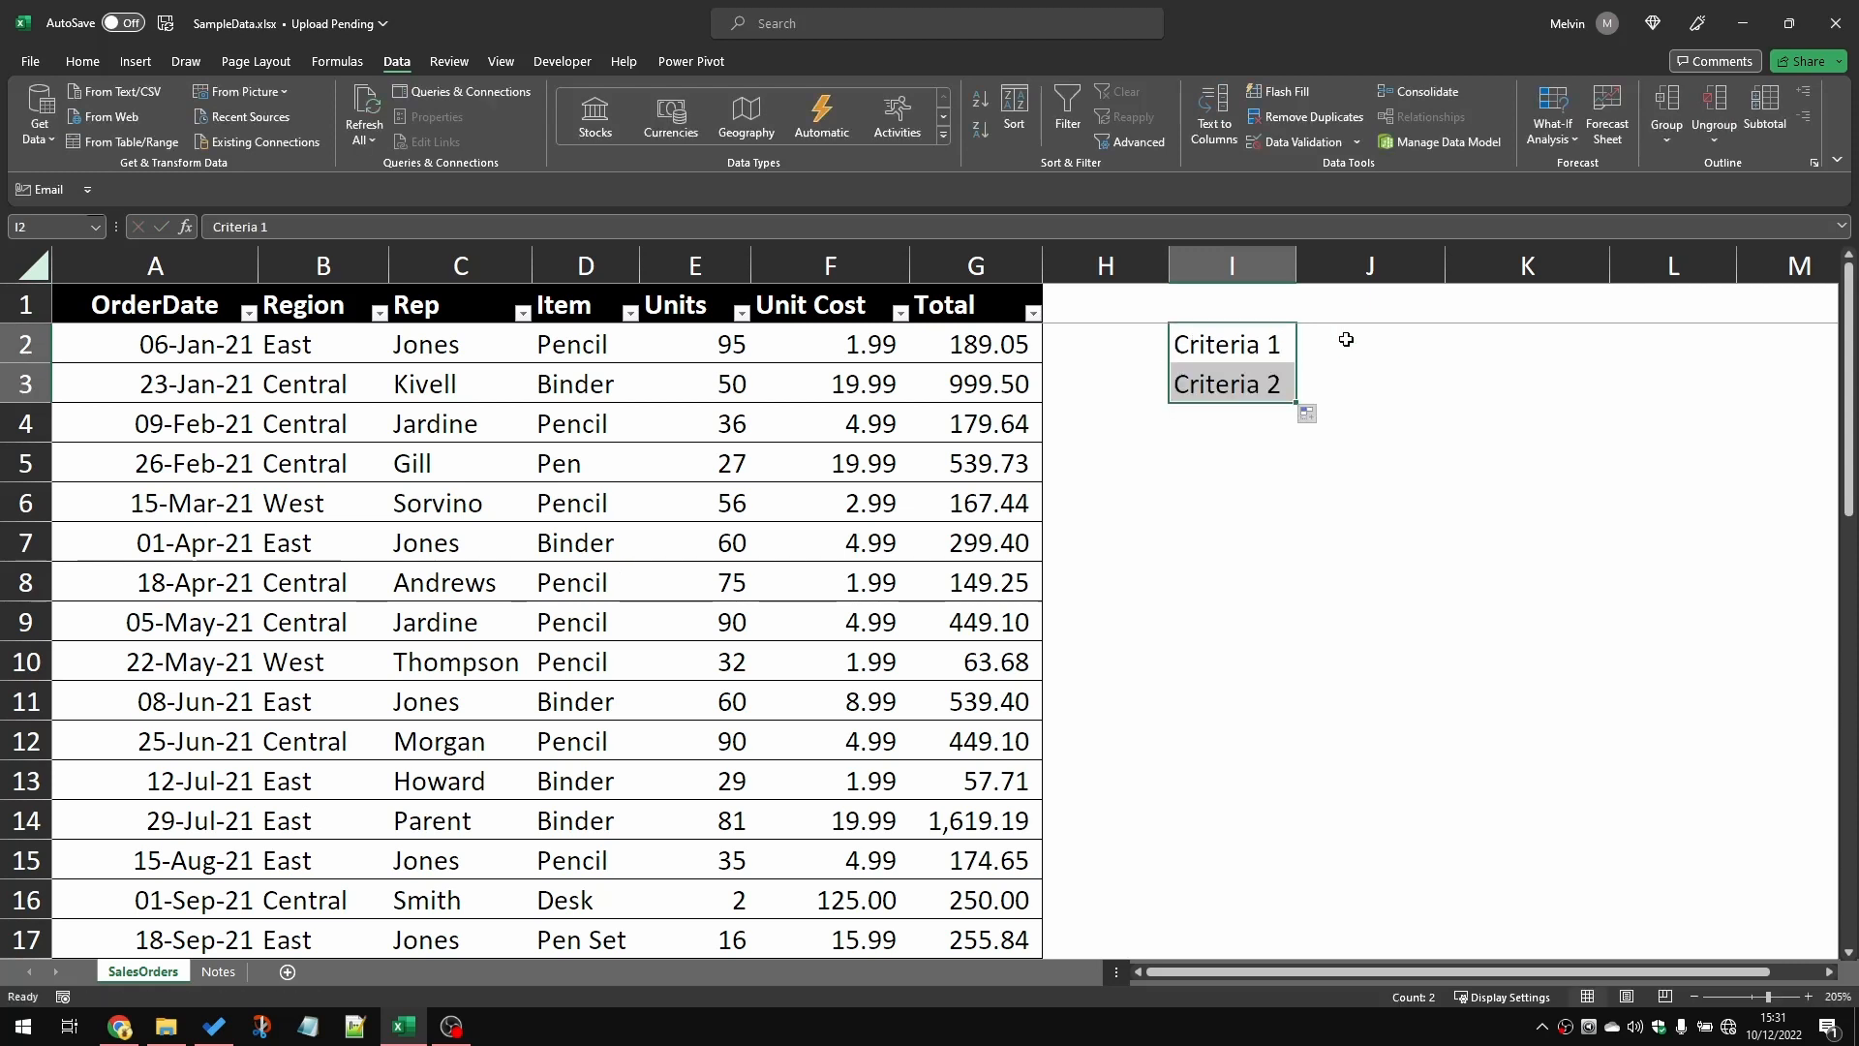
Step: Enter the criteria values East in J2 and Pen in J3
{"action": "key", "text": "Right"}
{"action": "type", "text": "East"}
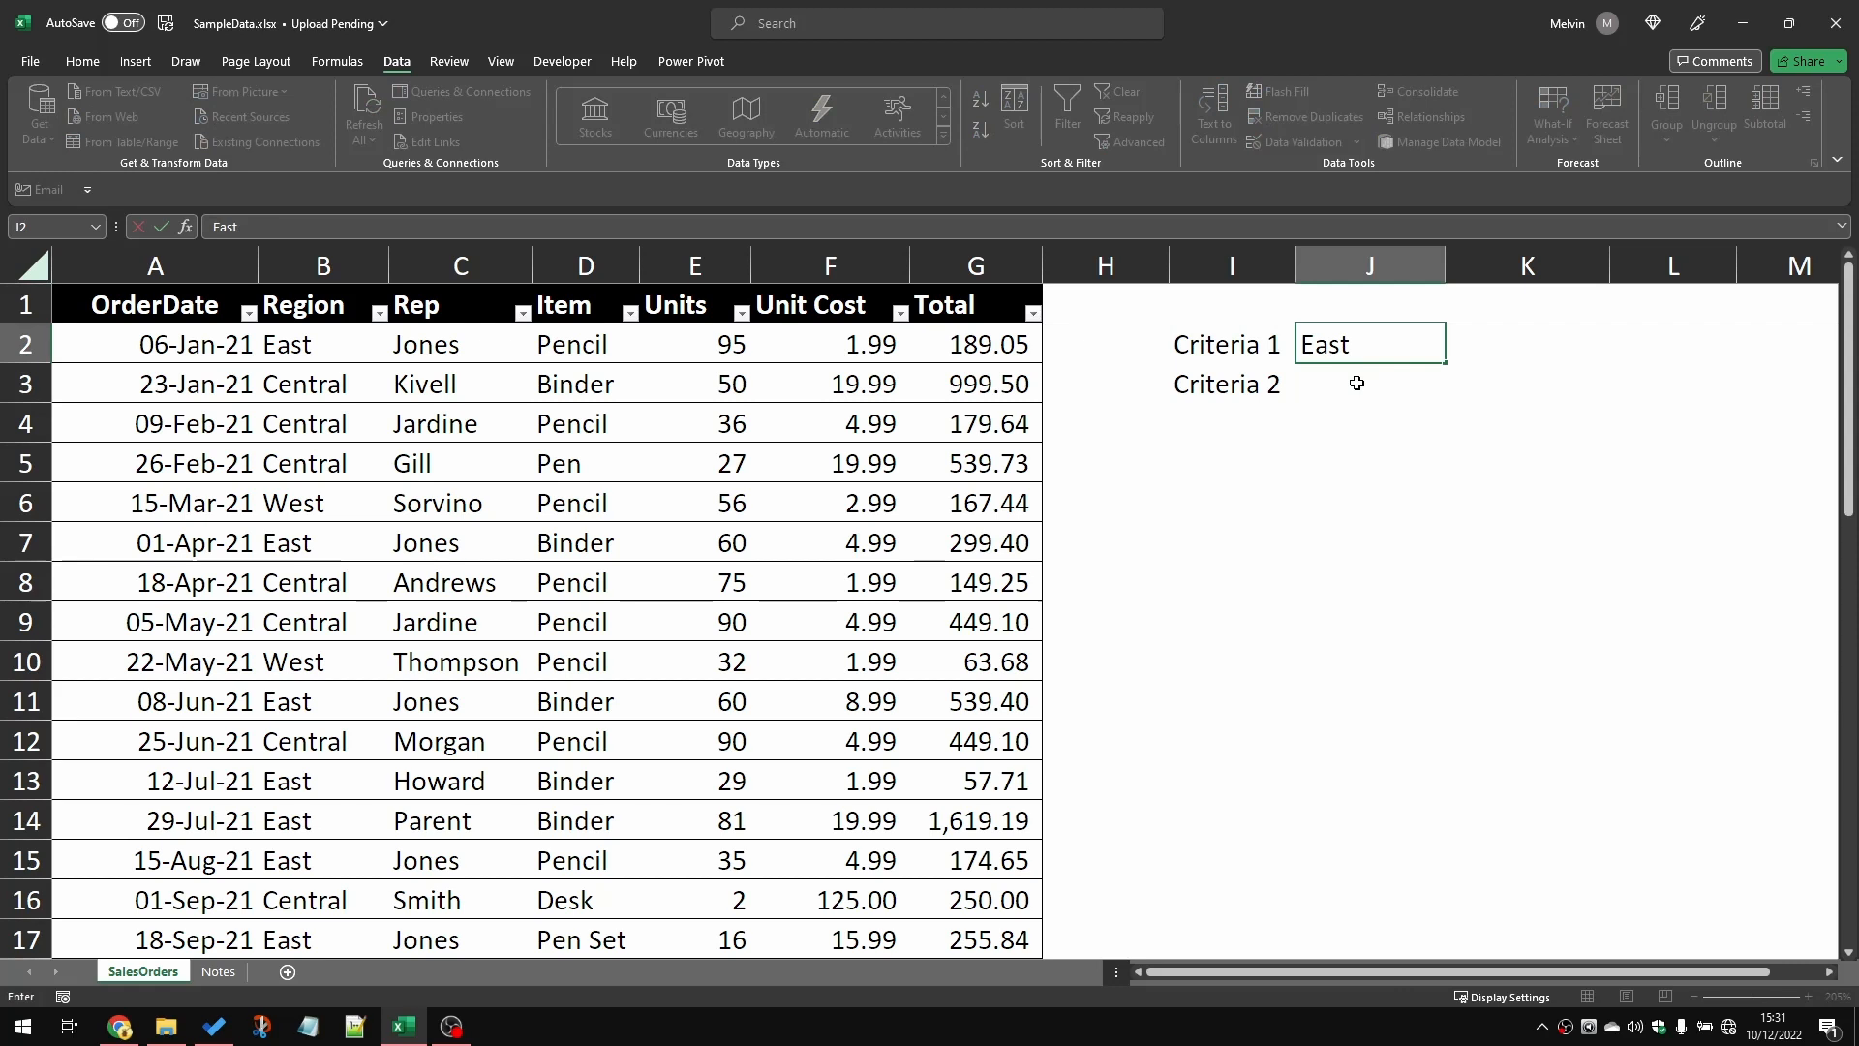
{"action": "key", "text": "Return"}
{"action": "type", "text": "Pen"}
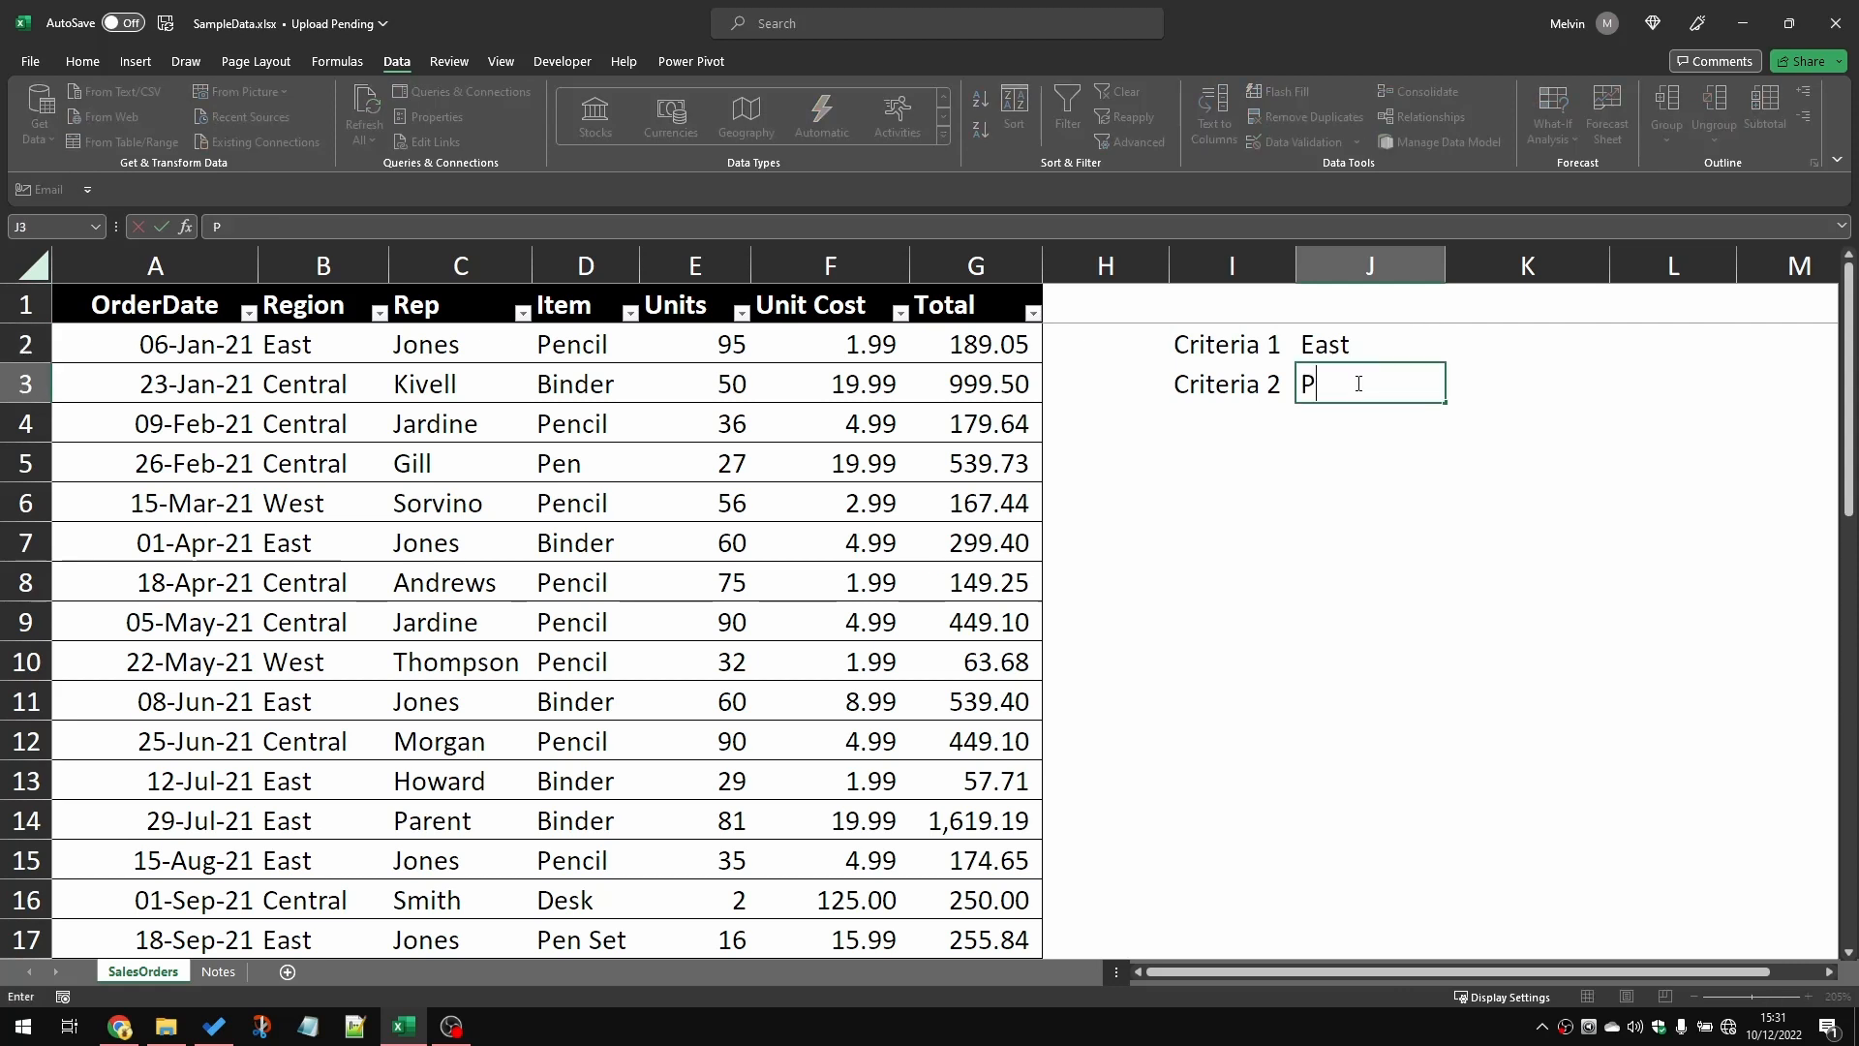
{"action": "key", "text": "Return"}
Step: Start a SUMIF formula in K2 with the whole Region column of the table as its range
{"action": "key", "text": "Up"}
{"action": "key", "text": "Up"}
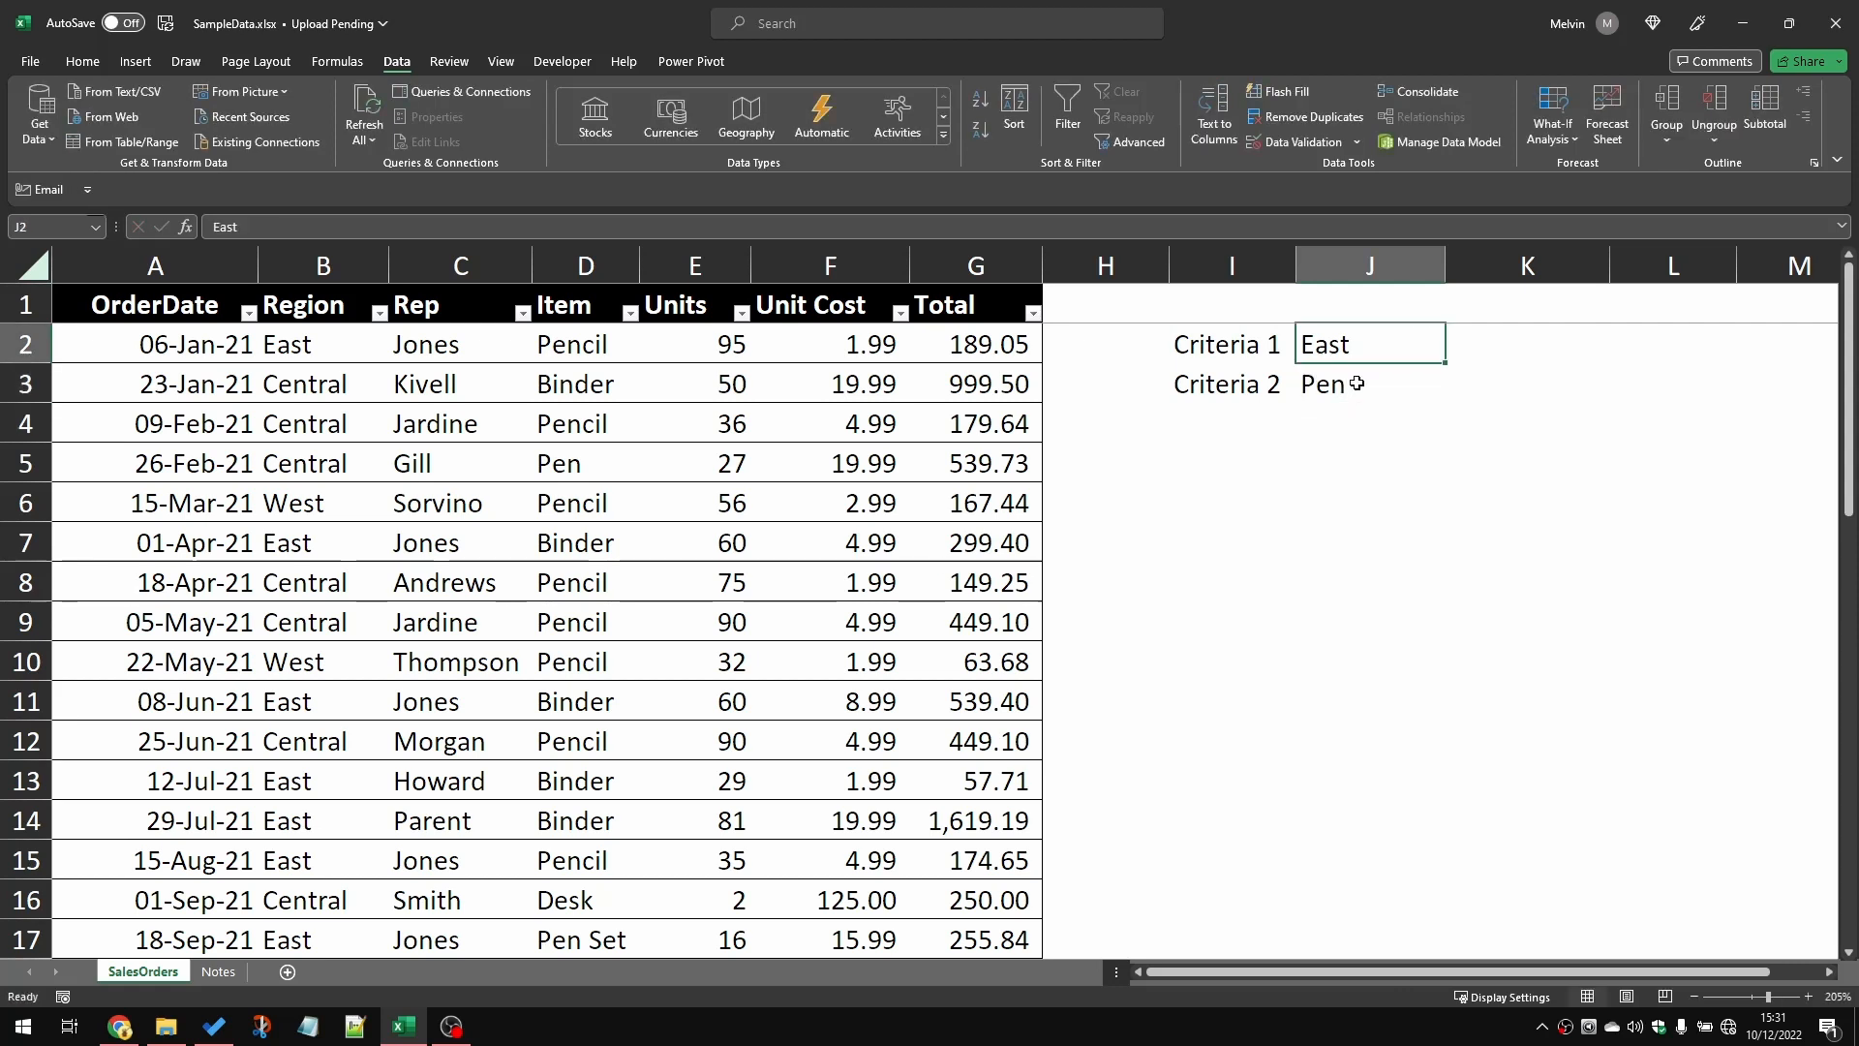
{"action": "key", "text": "Right"}
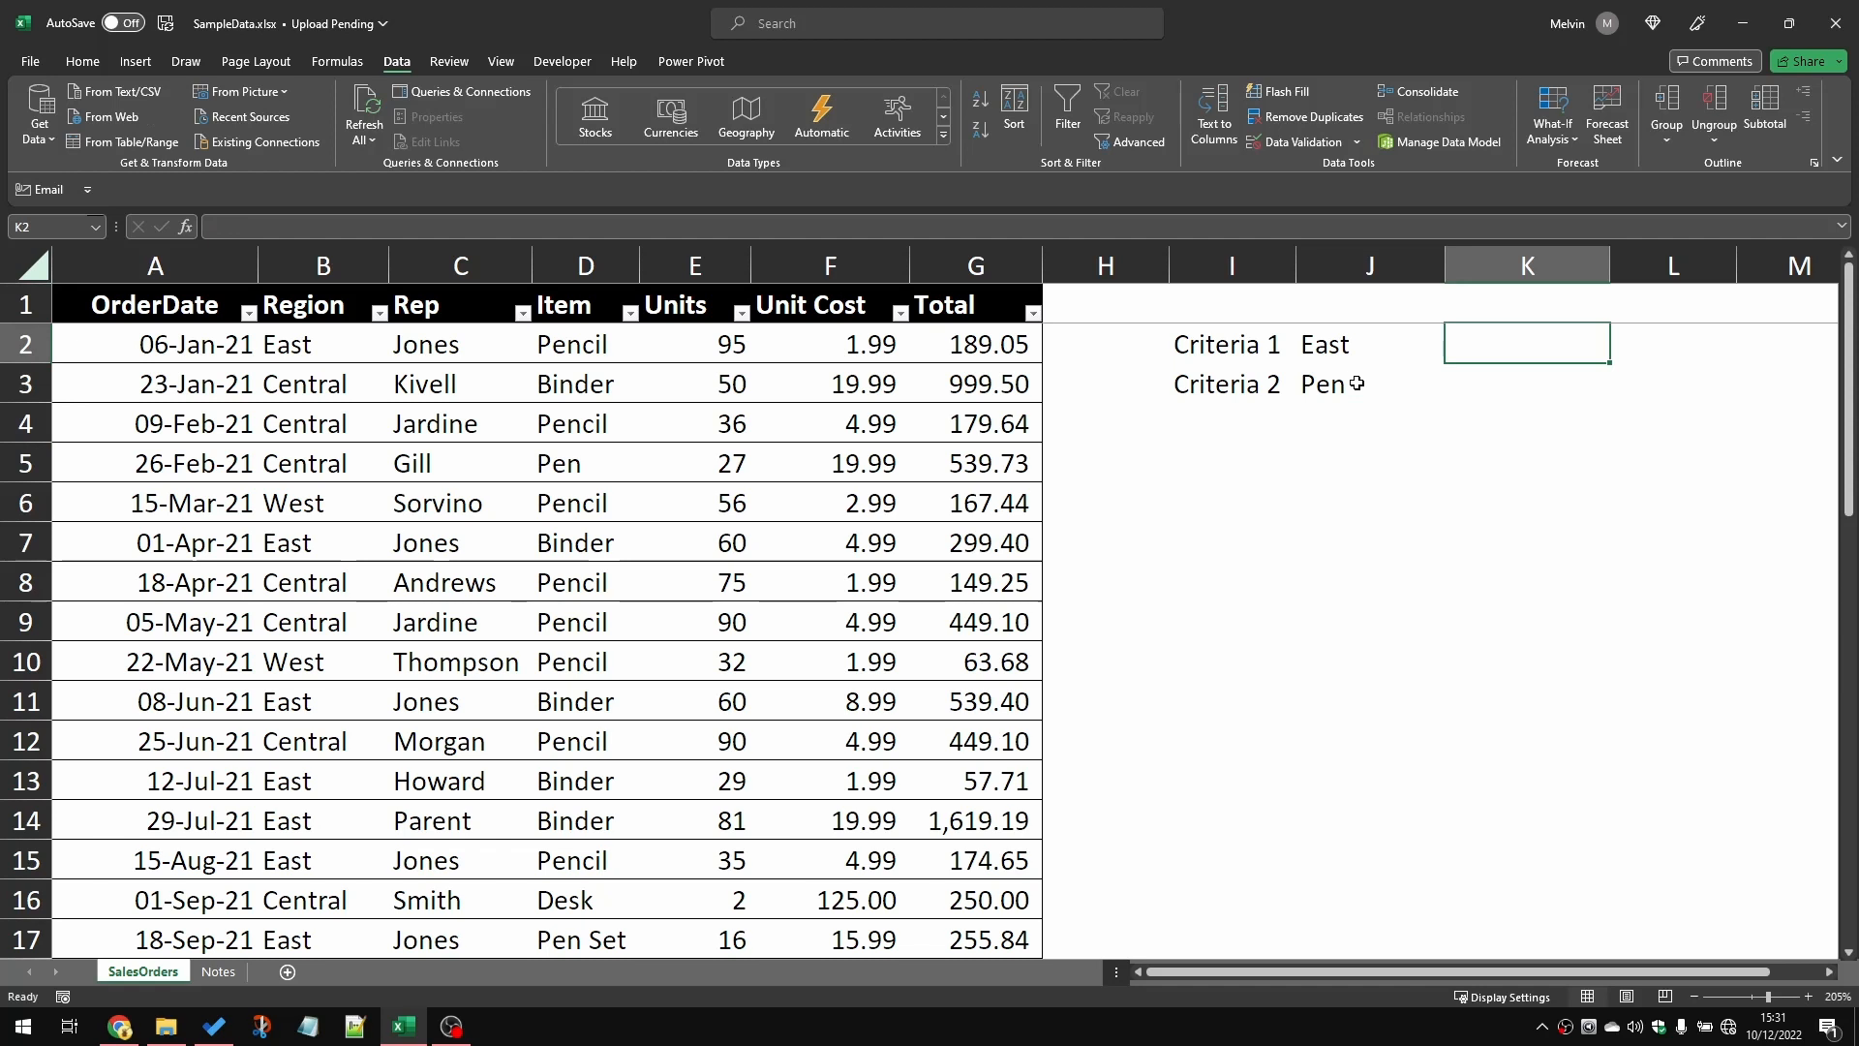
{"action": "type", "text": "=sumif("}
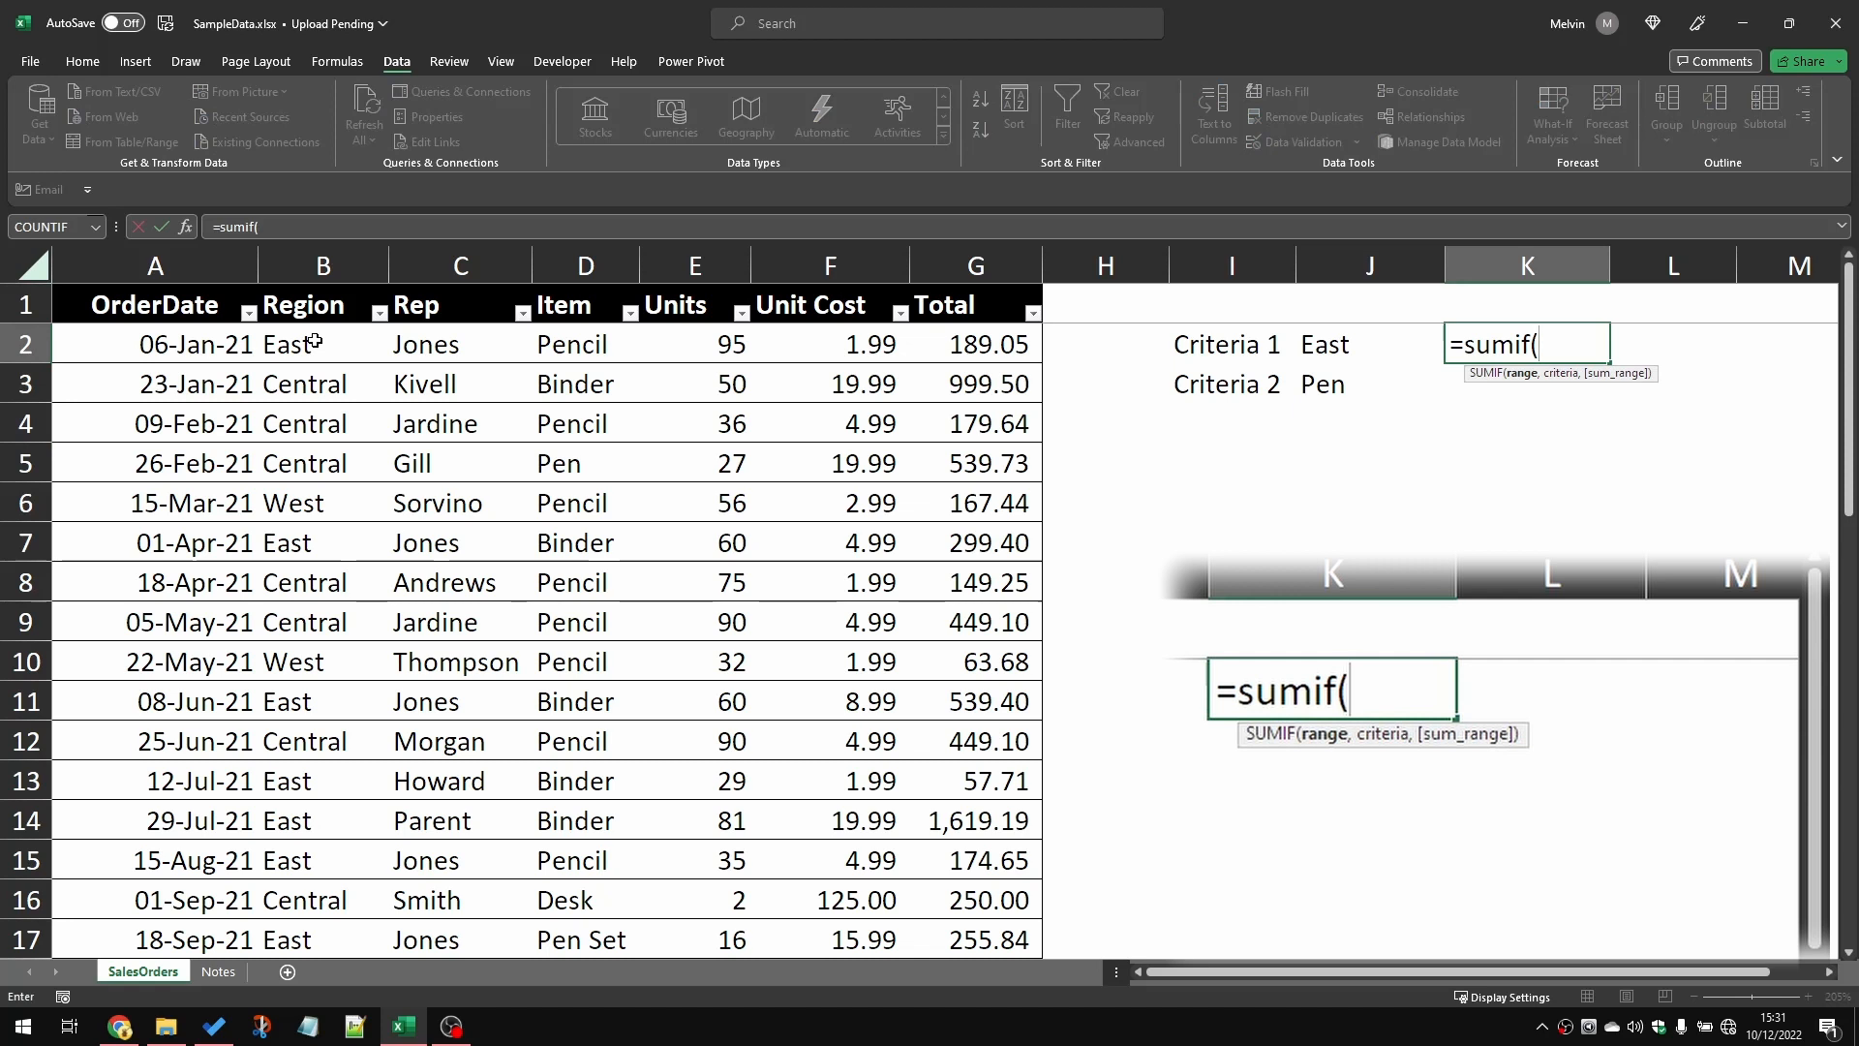
{"action": "left_click", "coordinate": [314, 341]}
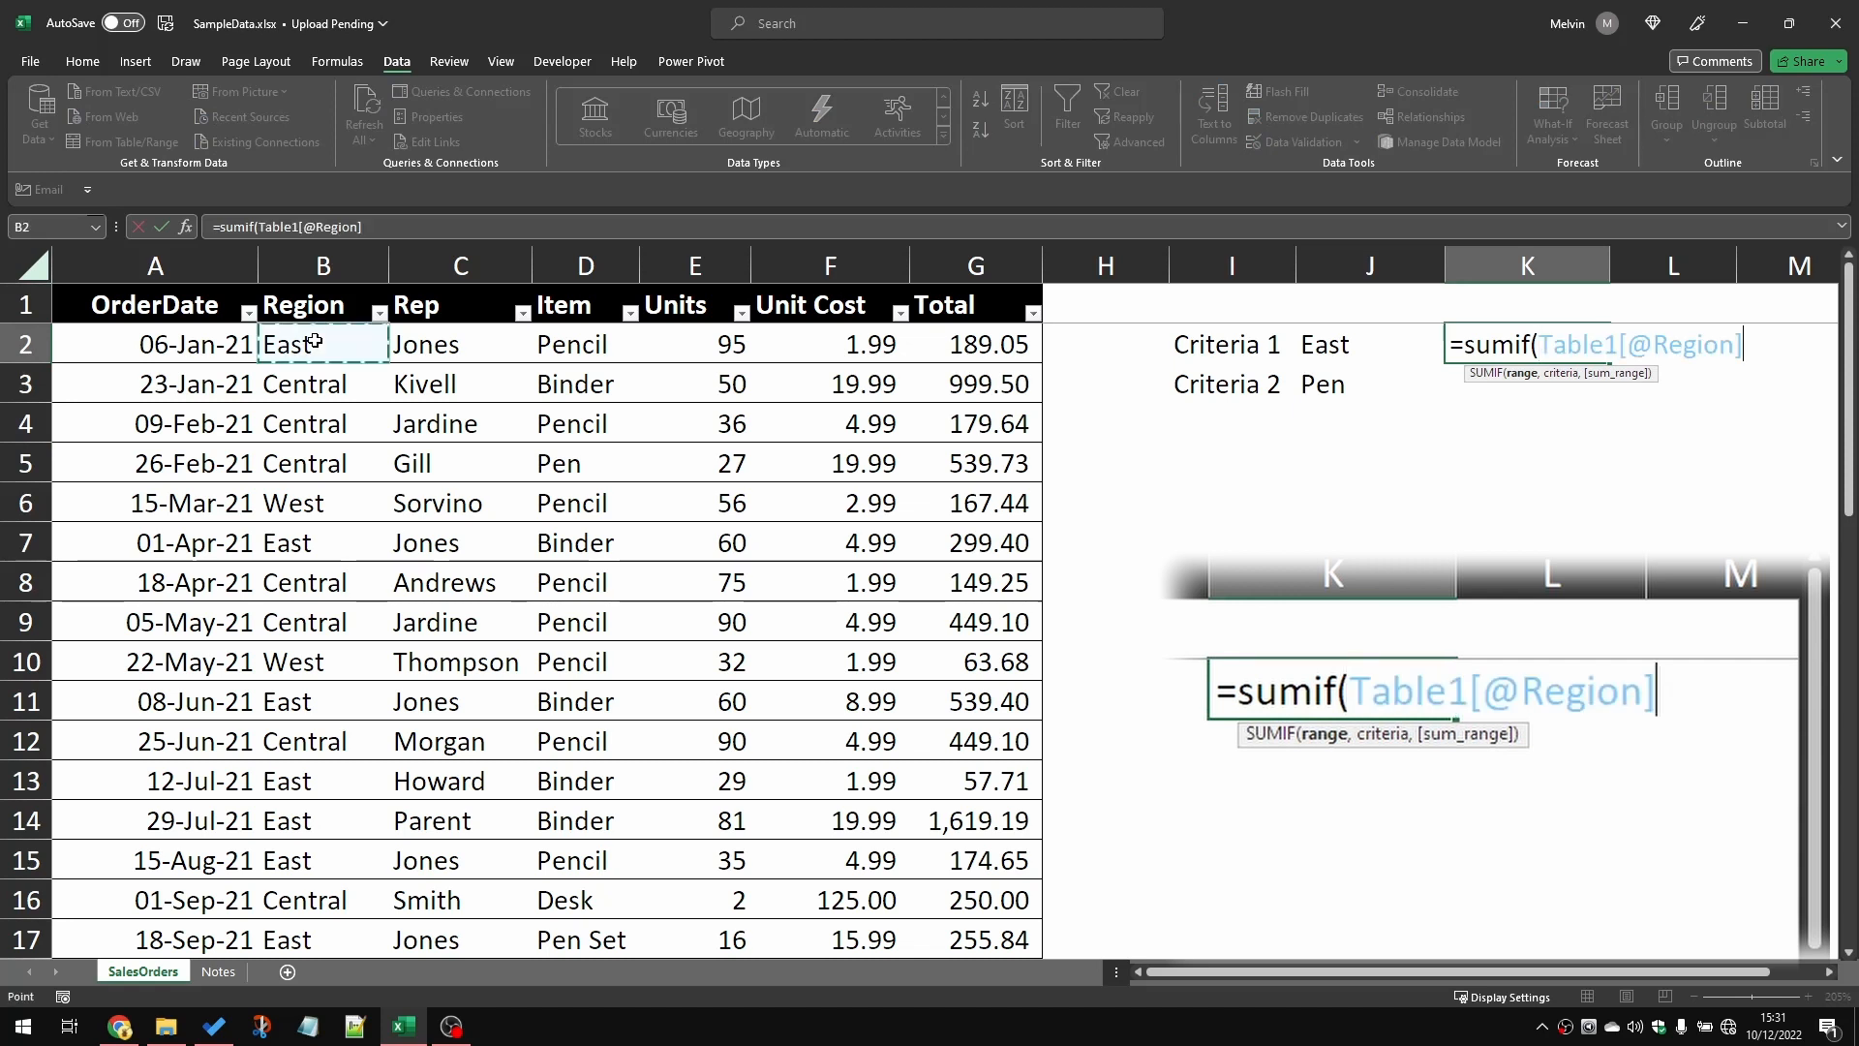
{"action": "key", "text": "ctrl+shift+Down"}
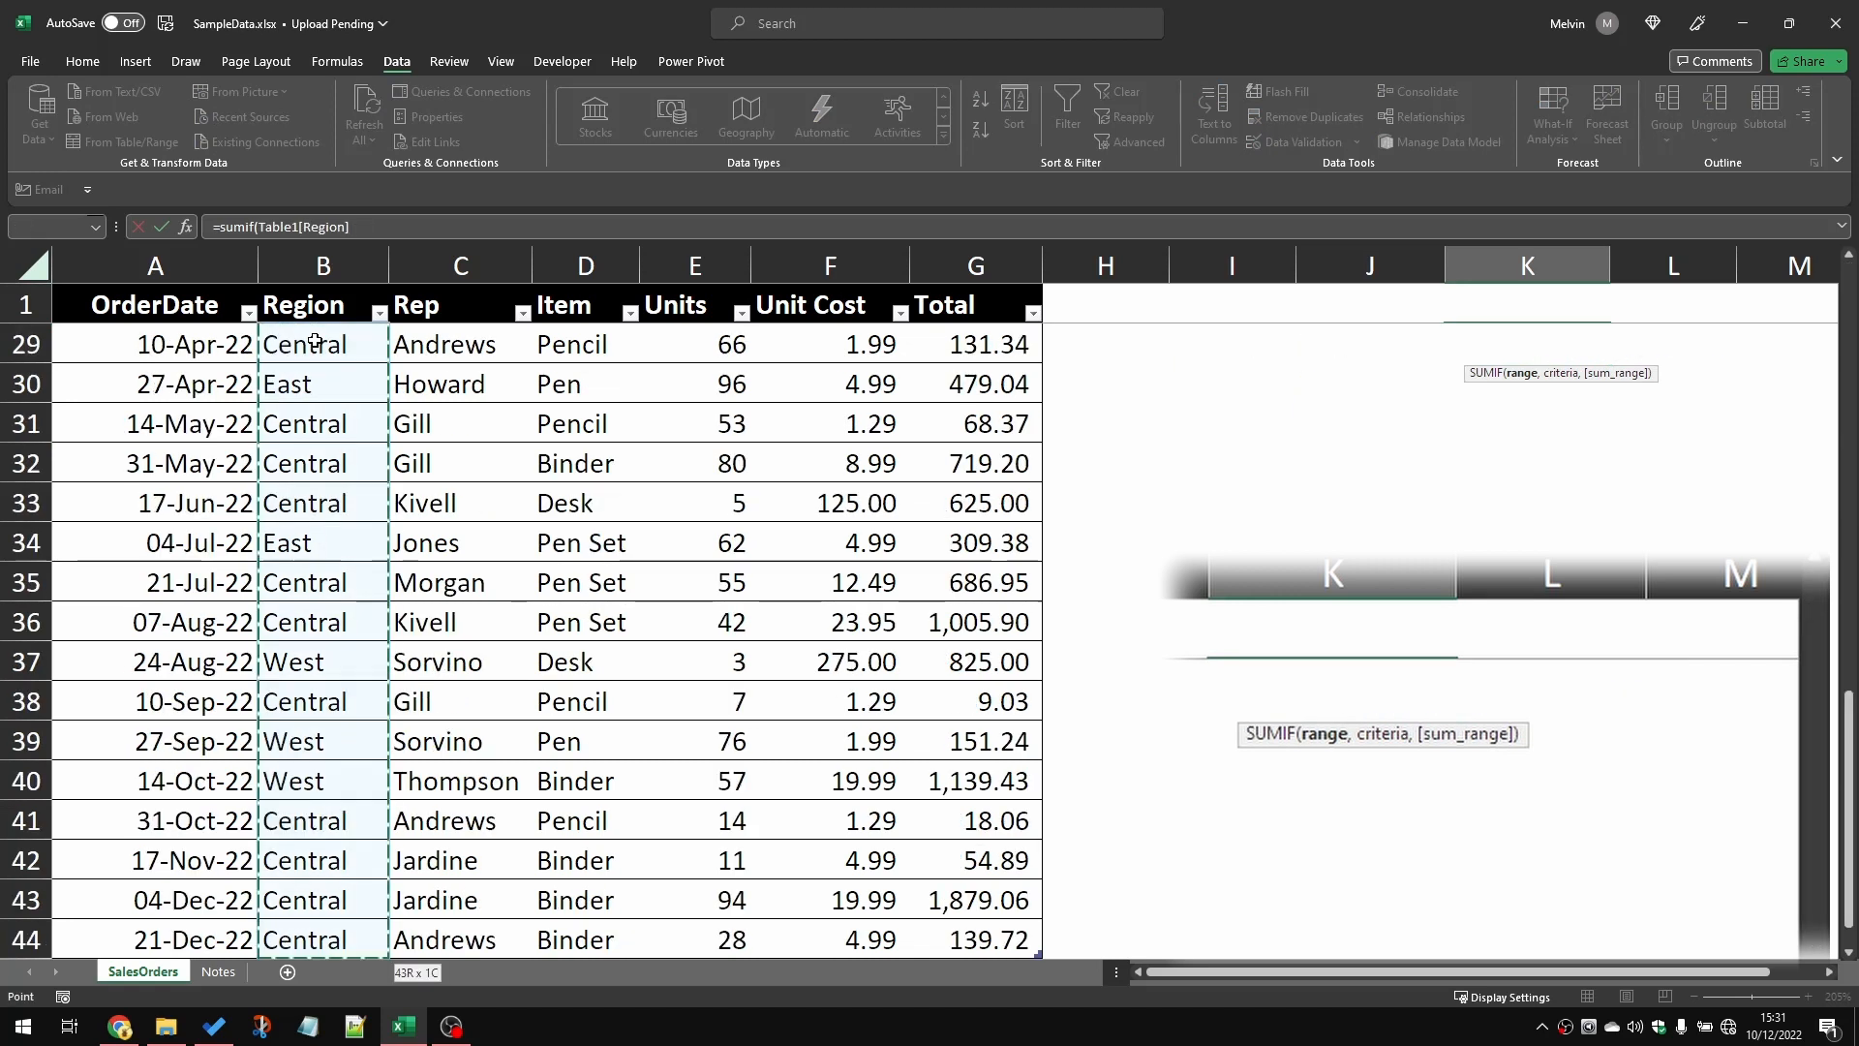
Step: Complete the K2 SUMIF formula with J2 as the criterion and the table's Total column as the sum range
{"action": "type", "text": ","}
{"action": "left_click", "coordinate": [1349, 309]}
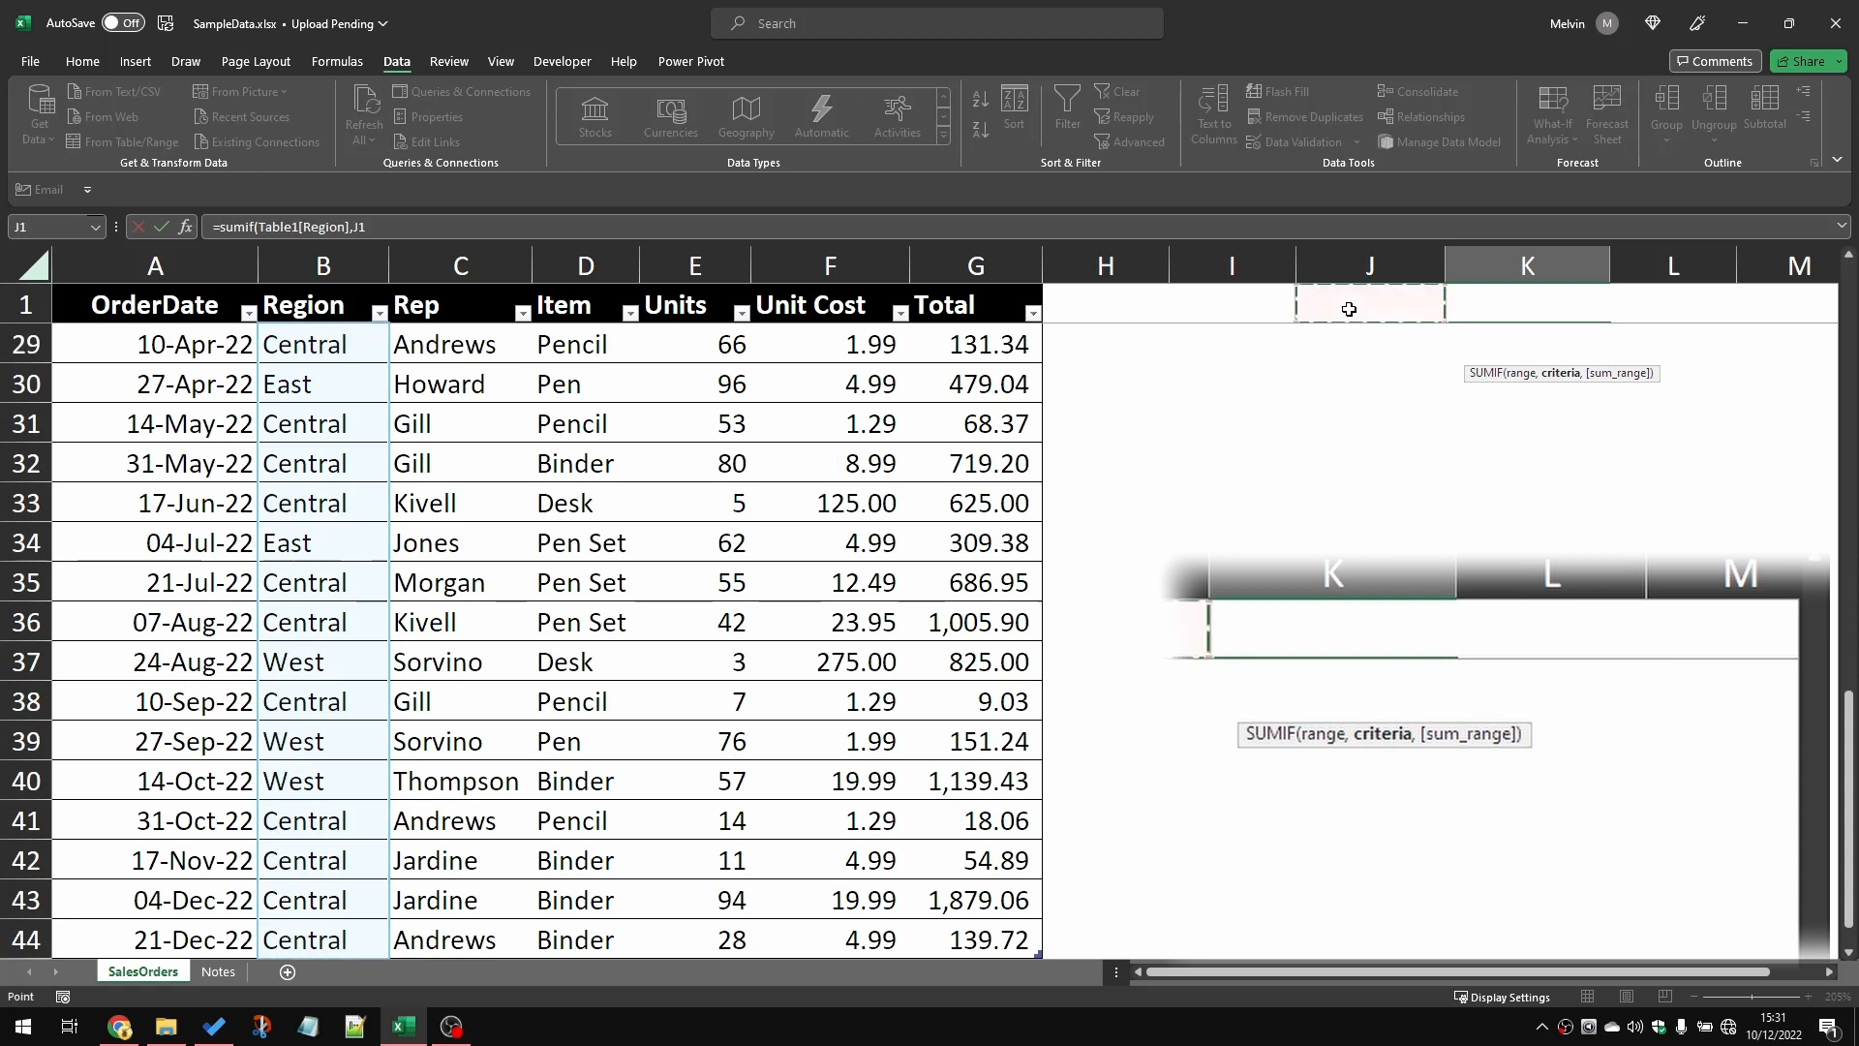
{"action": "key", "text": "Down"}
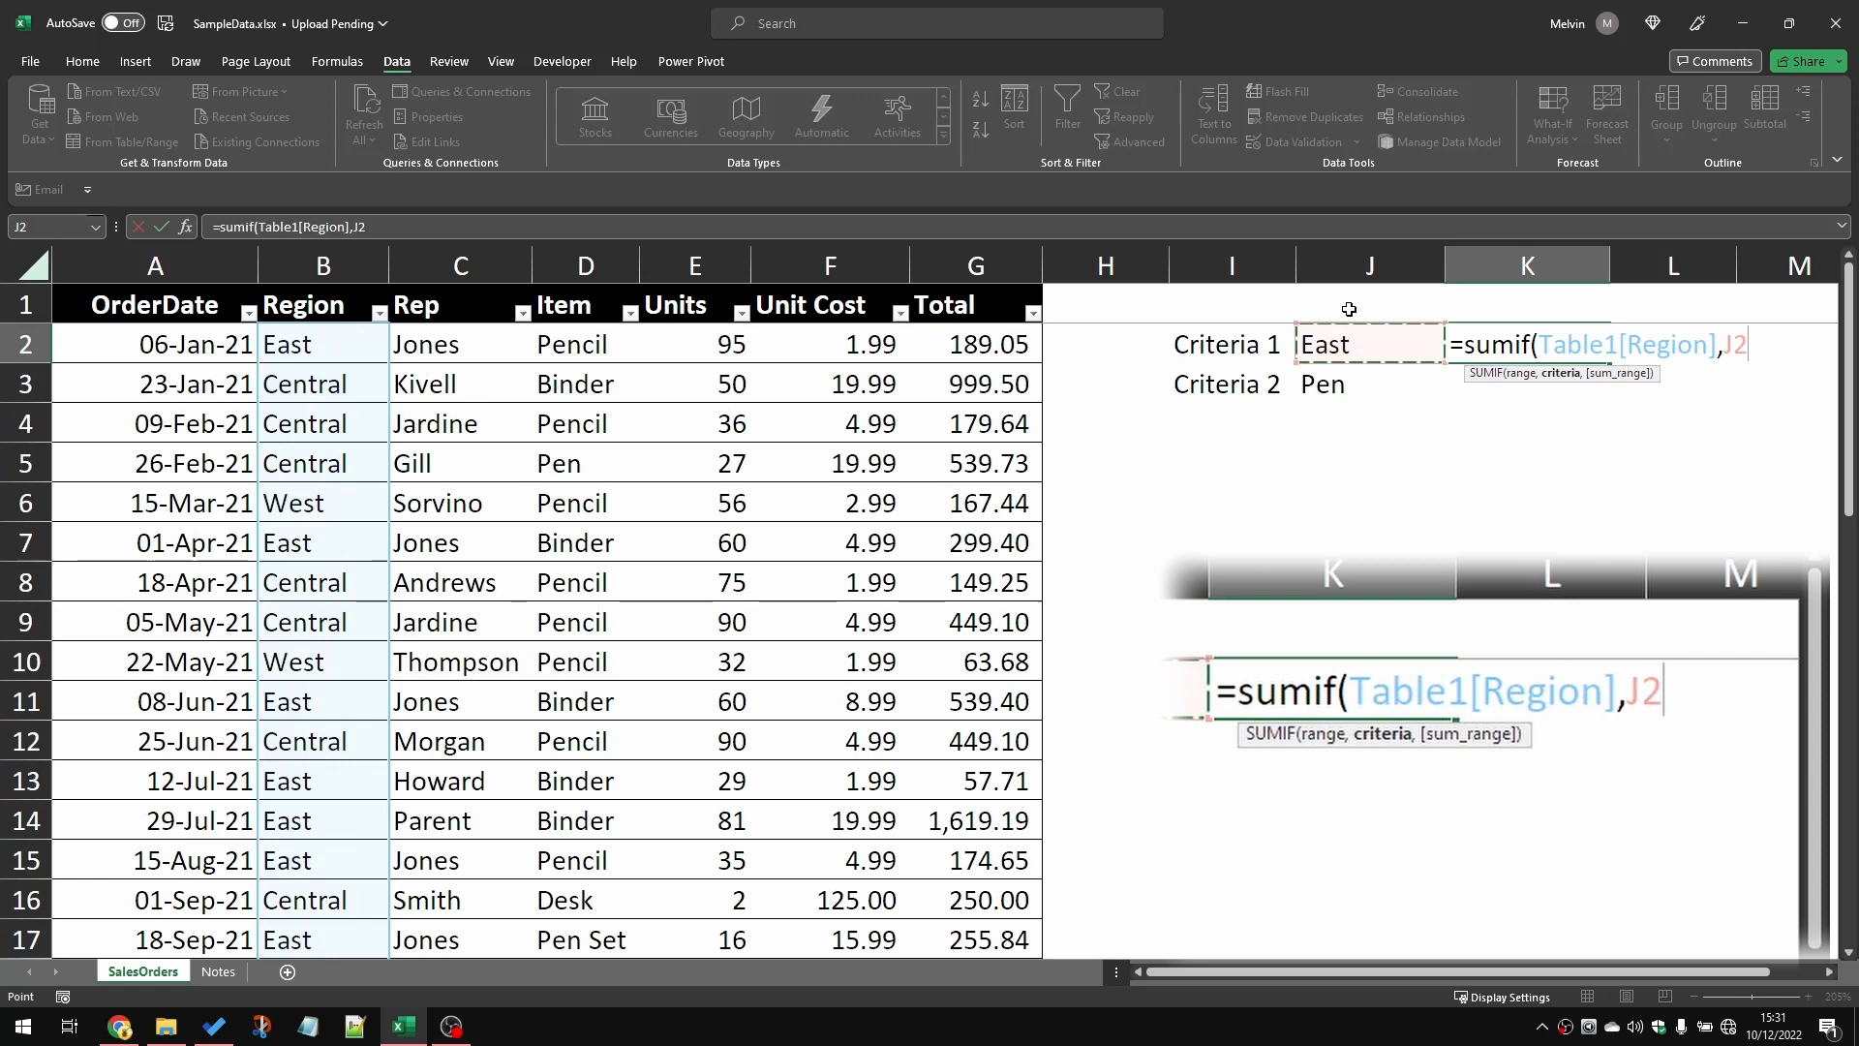
{"action": "type", "text": ","}
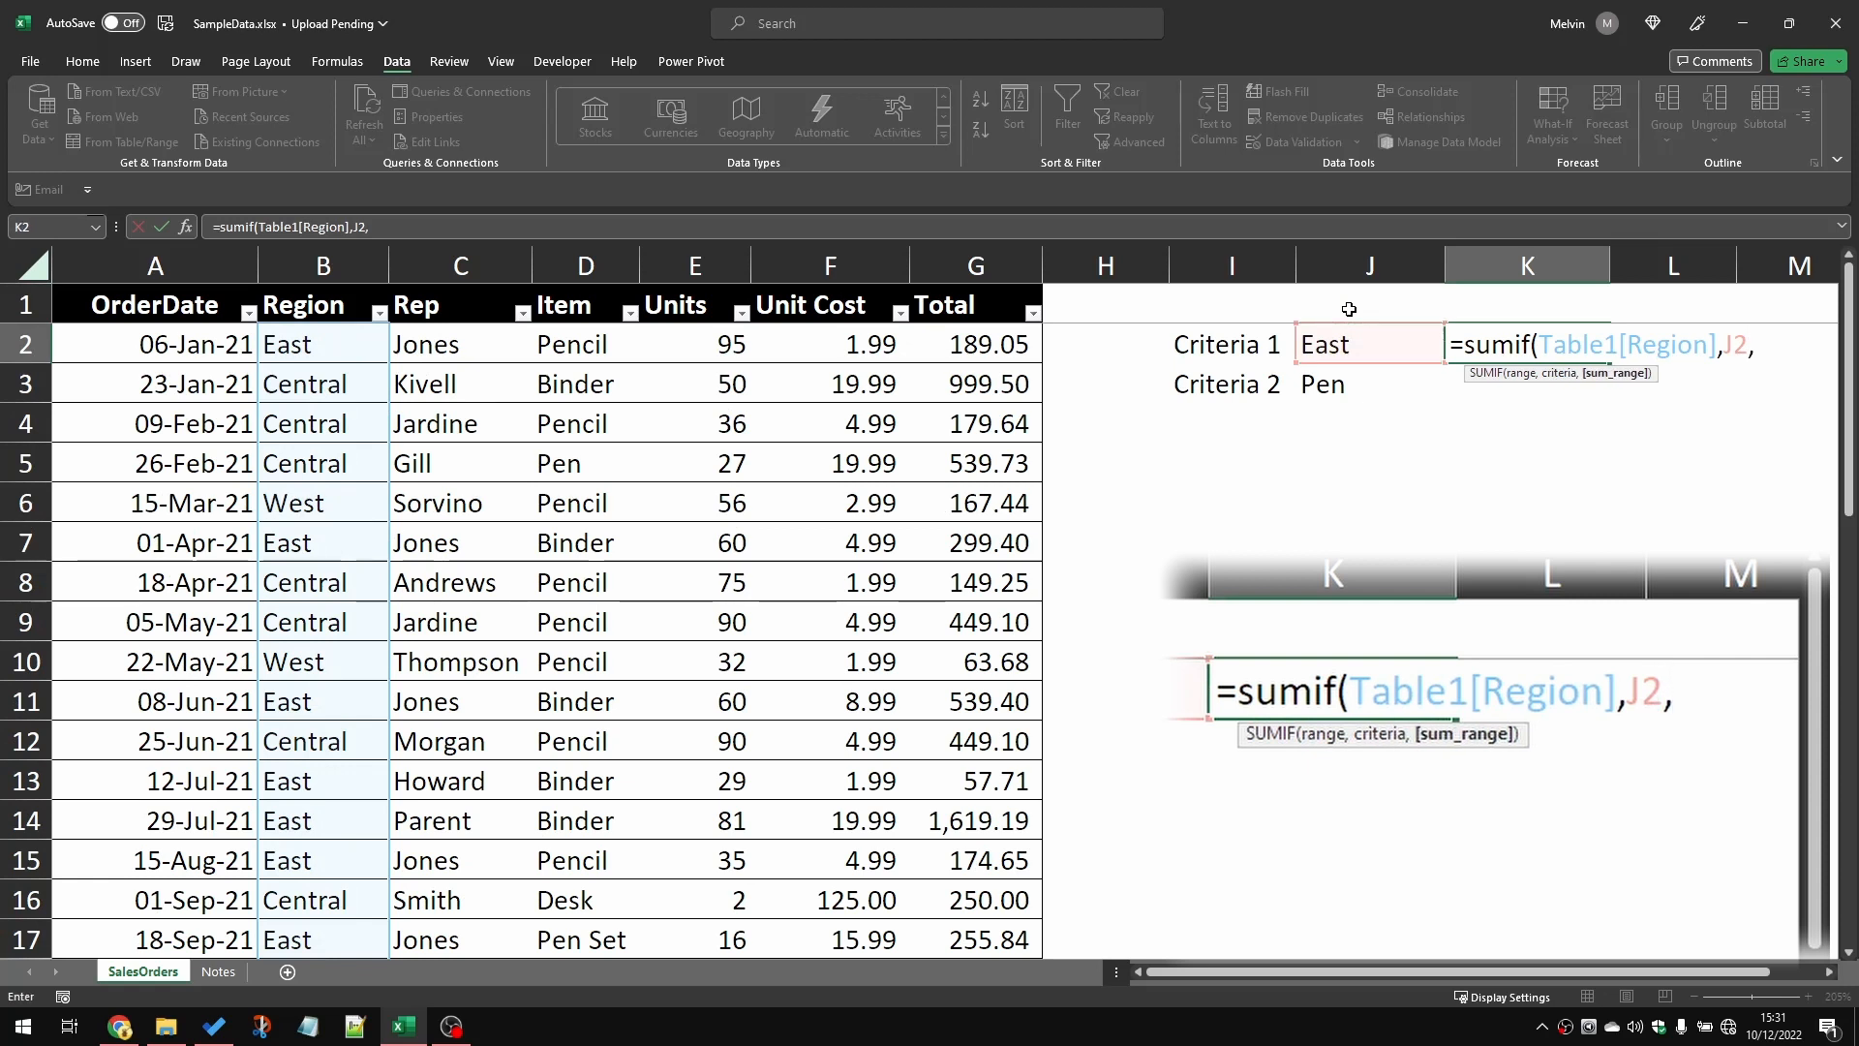
{"action": "left_click", "coordinate": [1003, 340]}
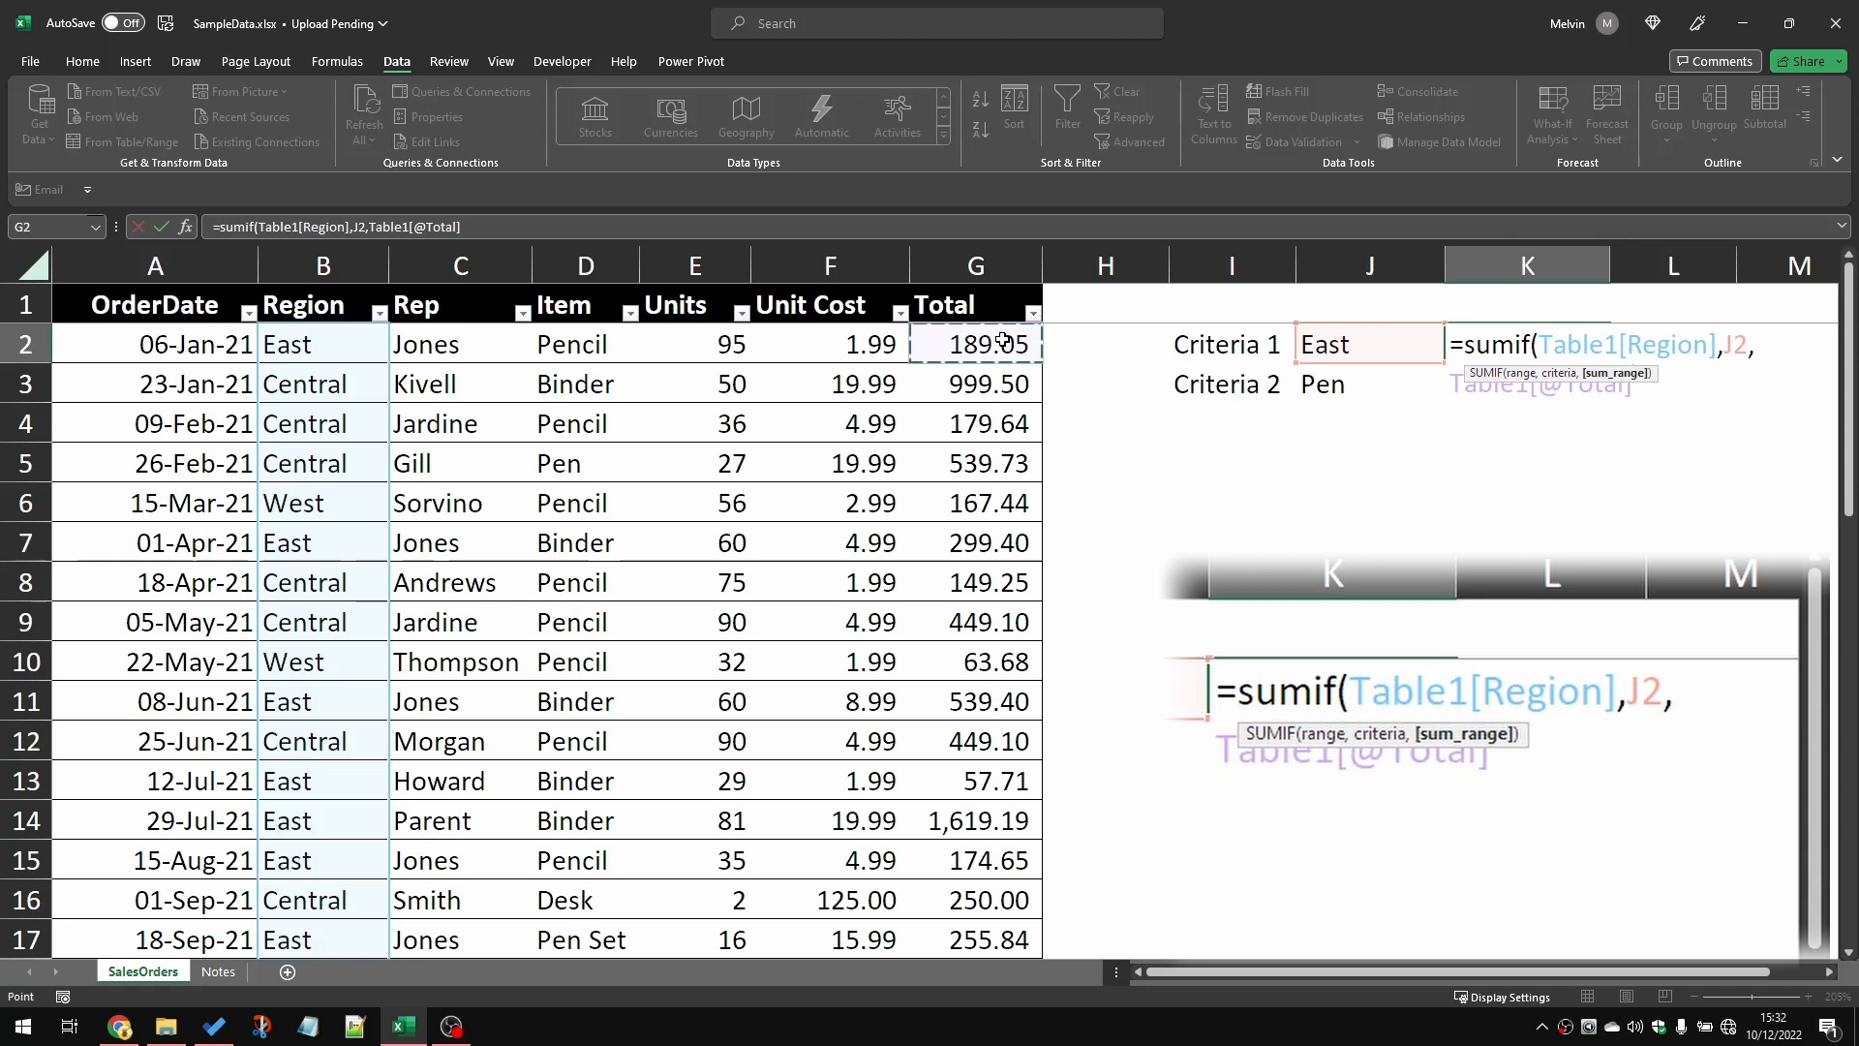
{"action": "key", "text": "ctrl+shift+Down"}
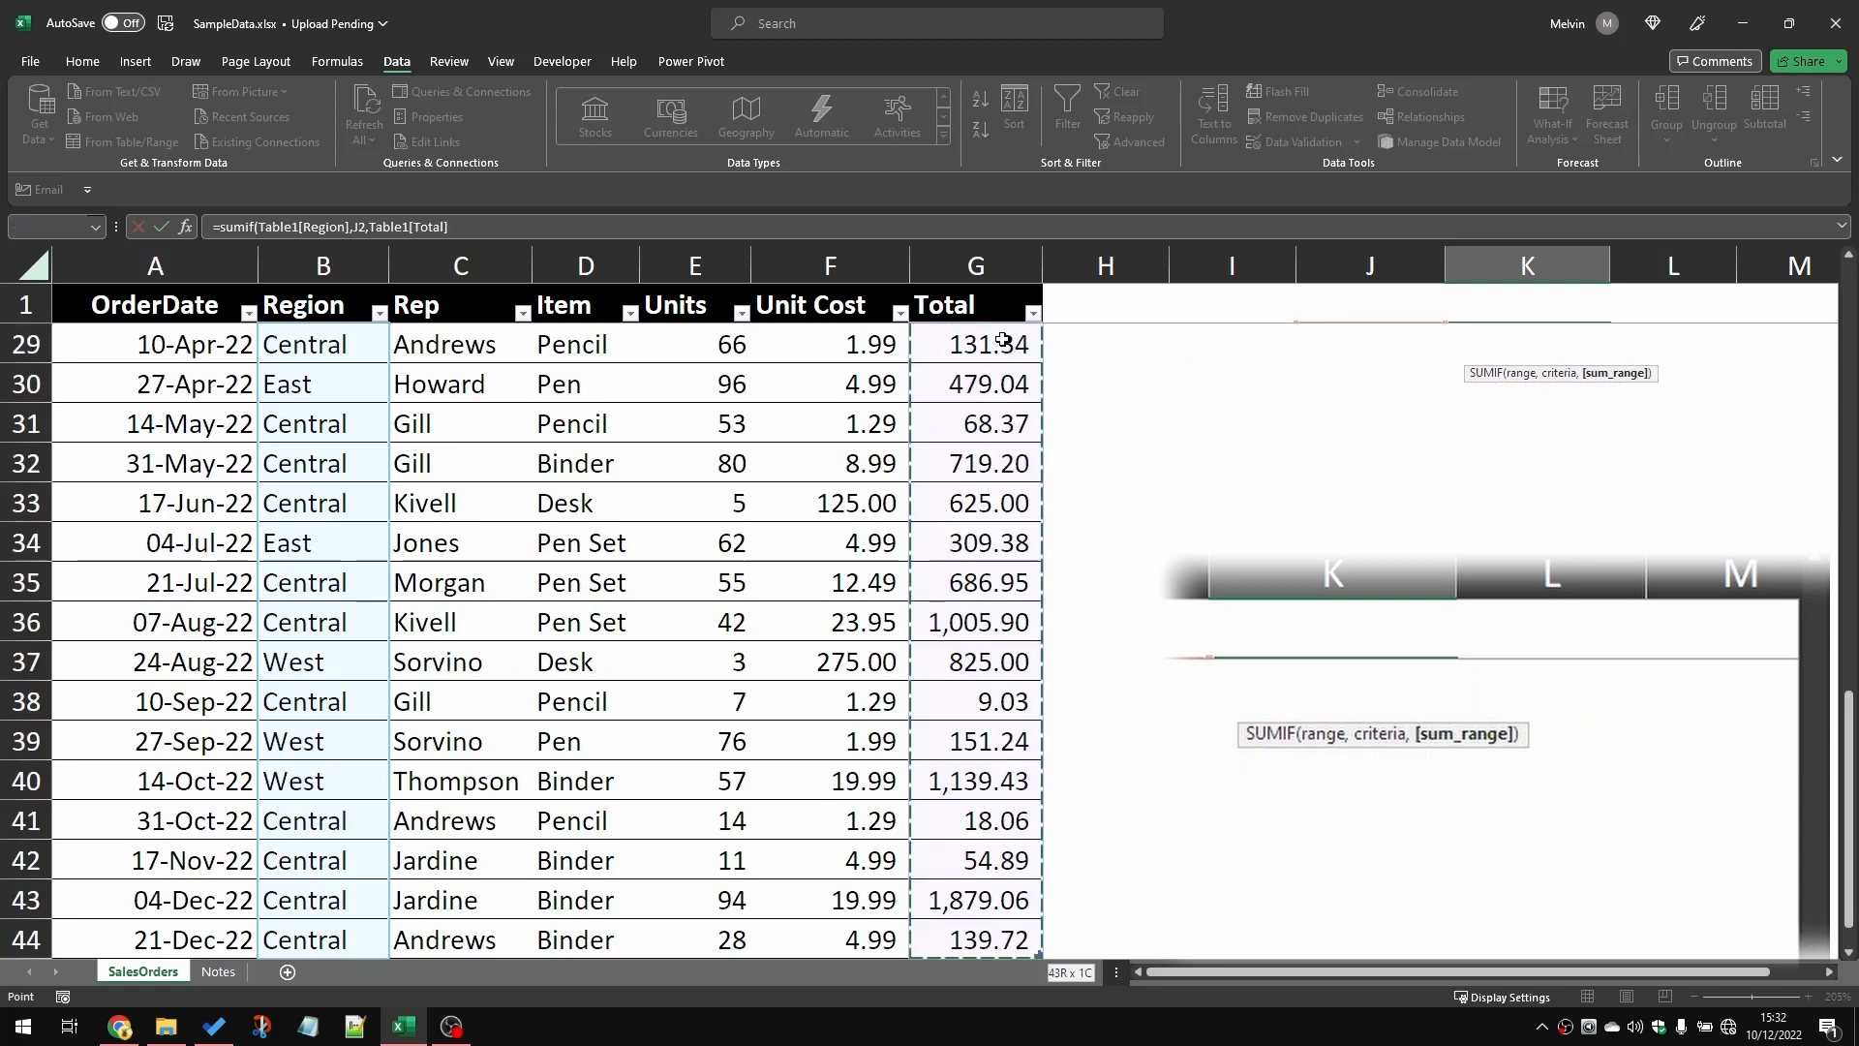
{"action": "key", "text": "Return"}
{"action": "key", "text": "Up"}
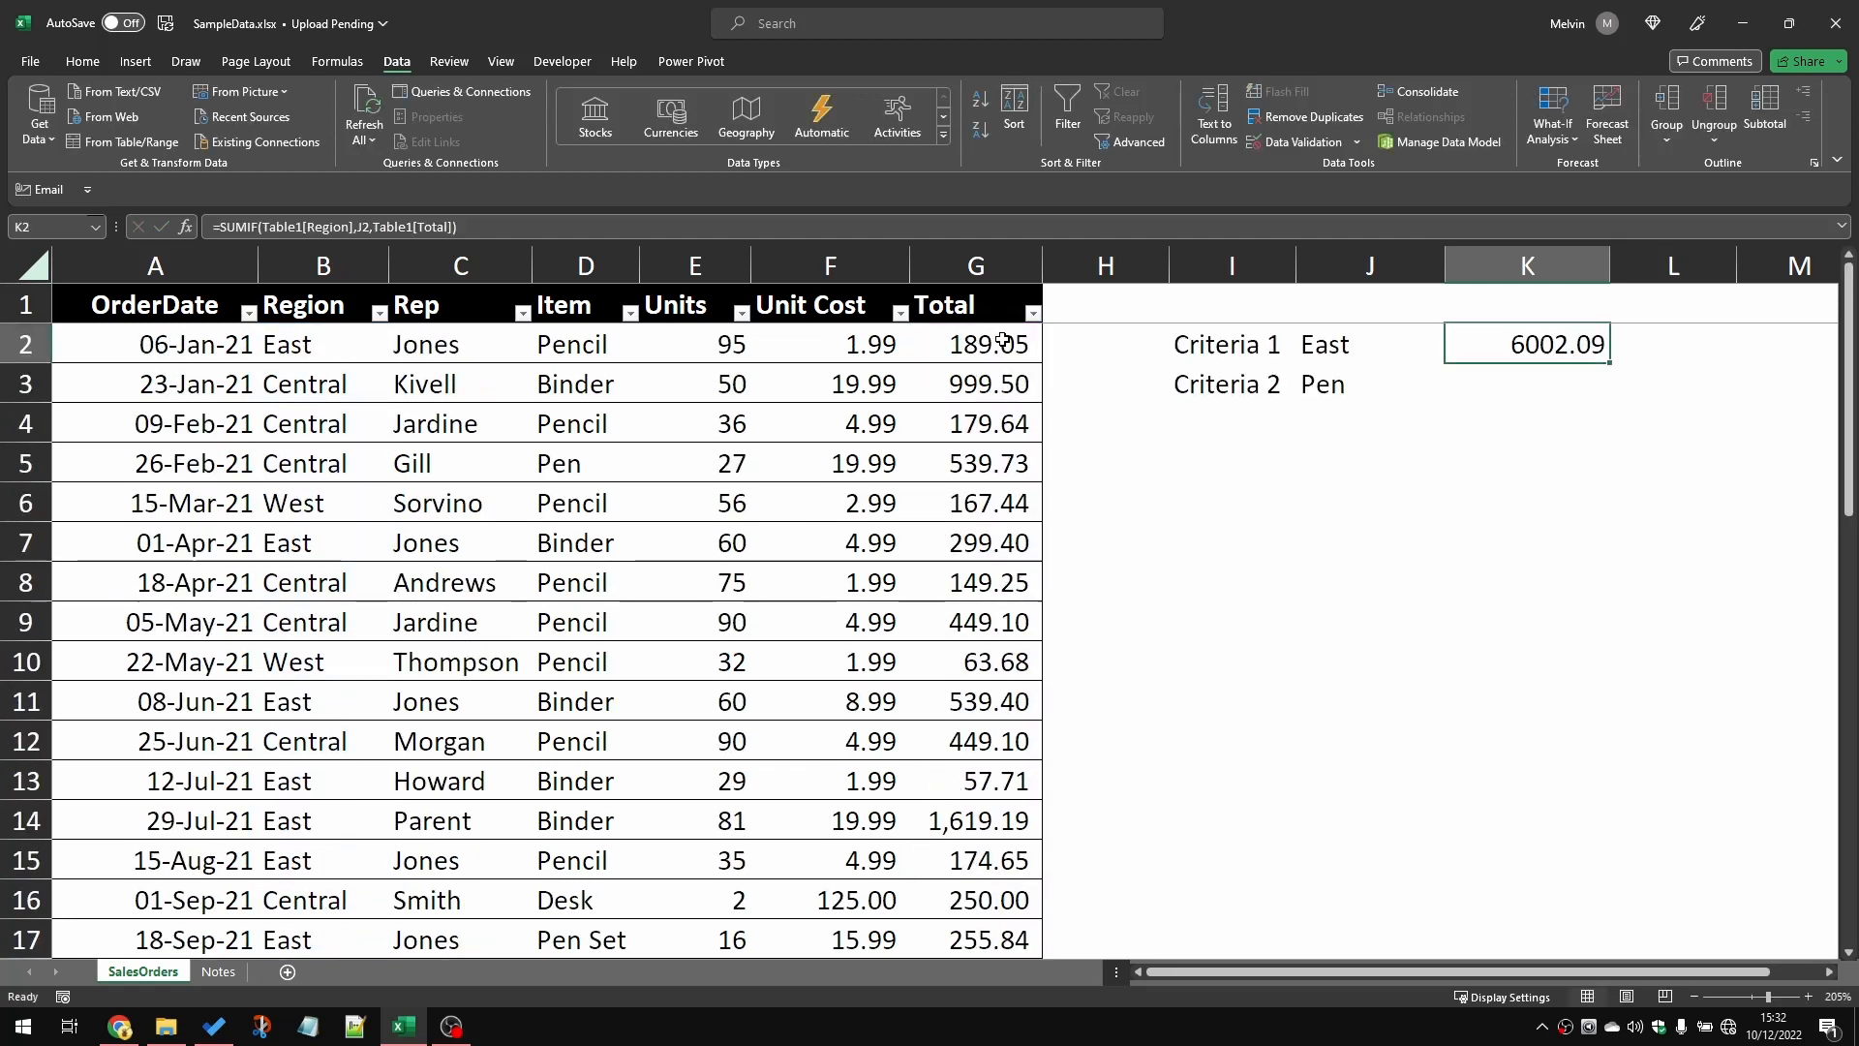
Step: Start a SUMIFS formula in K3 with the table's whole Total column as the sum range
{"action": "left_click", "coordinate": [1489, 394]}
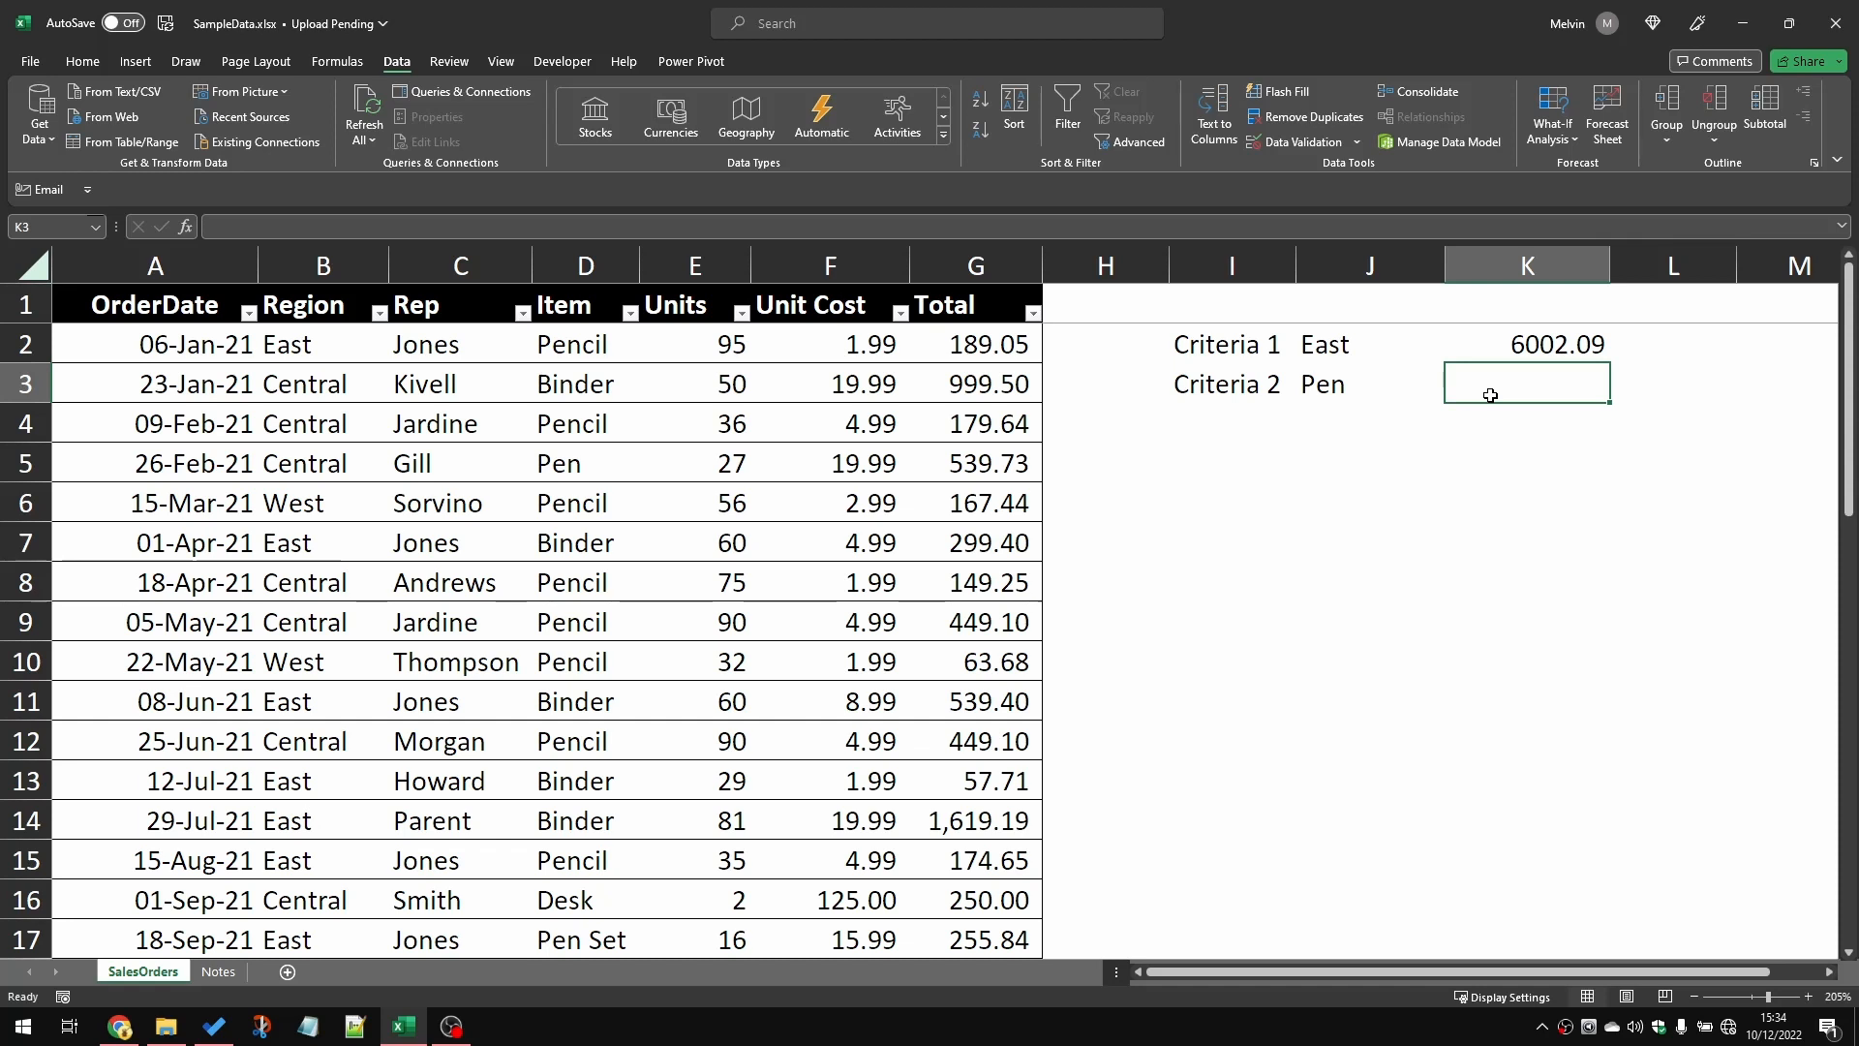
{"action": "left_click", "coordinate": [1544, 343]}
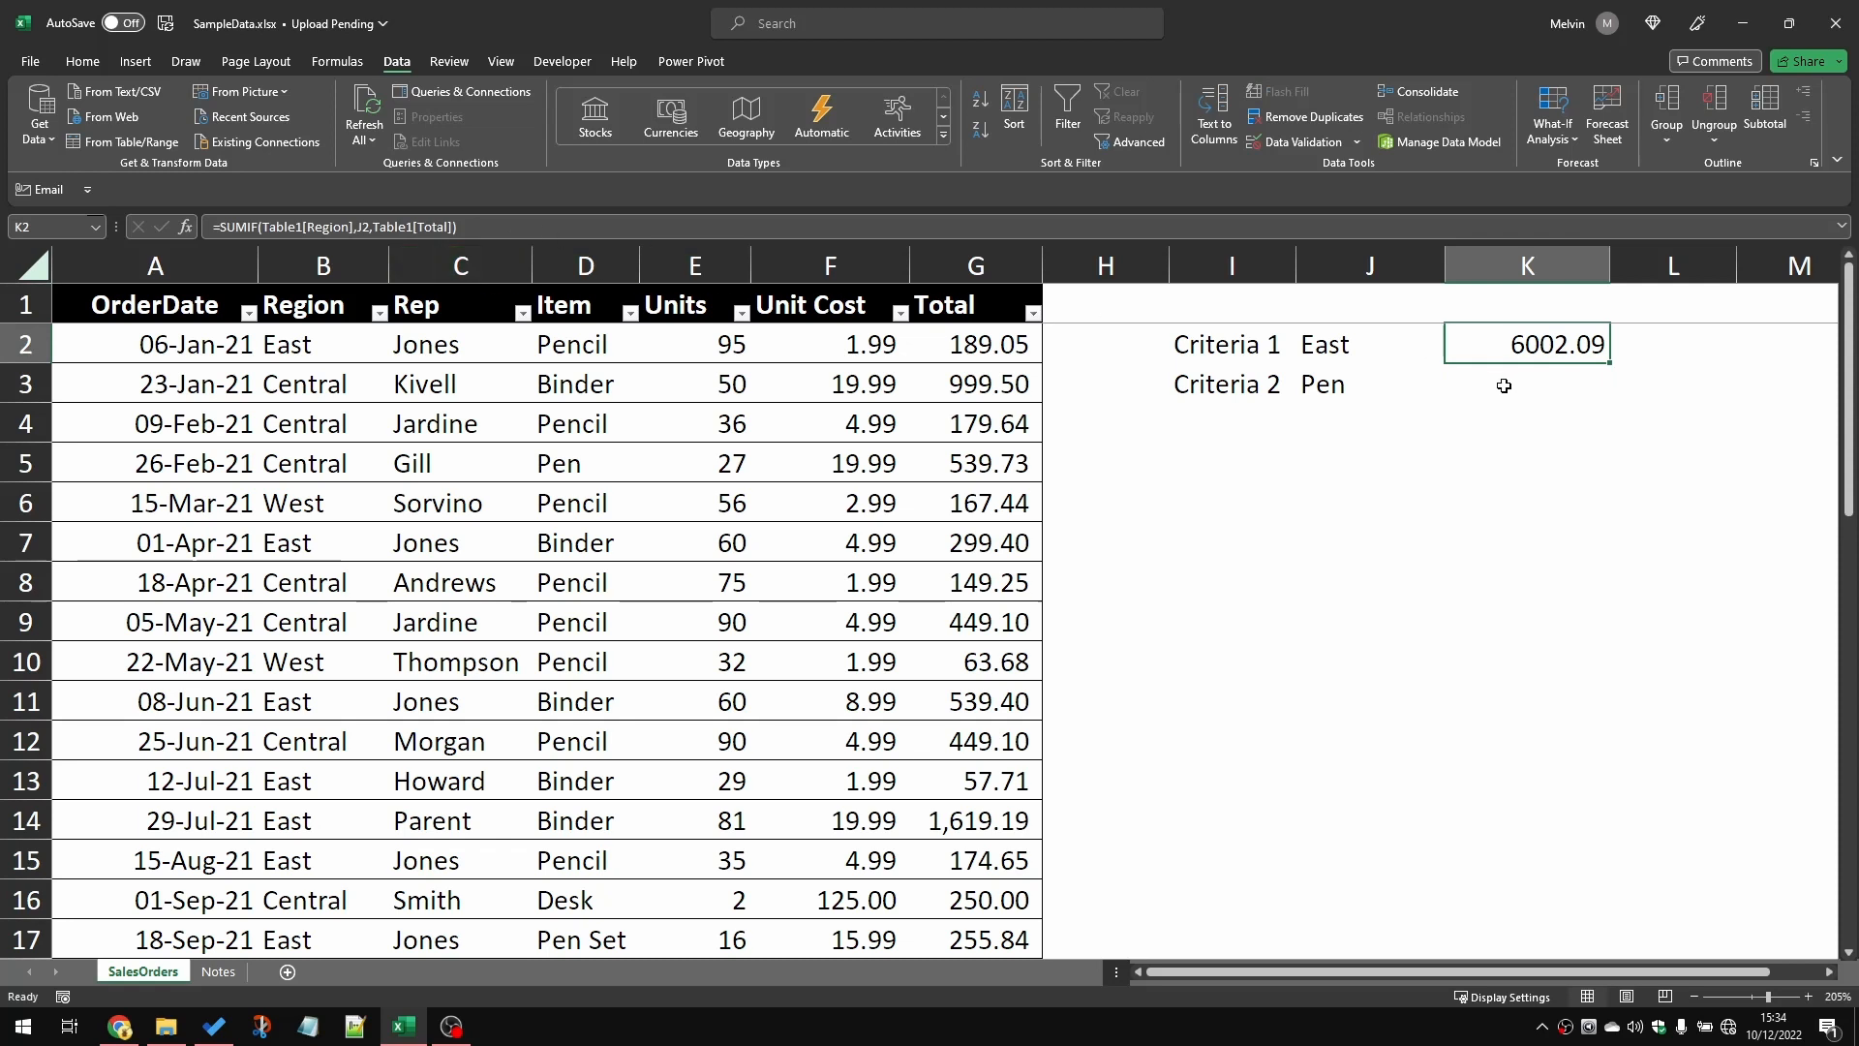
{"action": "left_click", "coordinate": [1504, 386]}
{"action": "type", "text": "=s"}
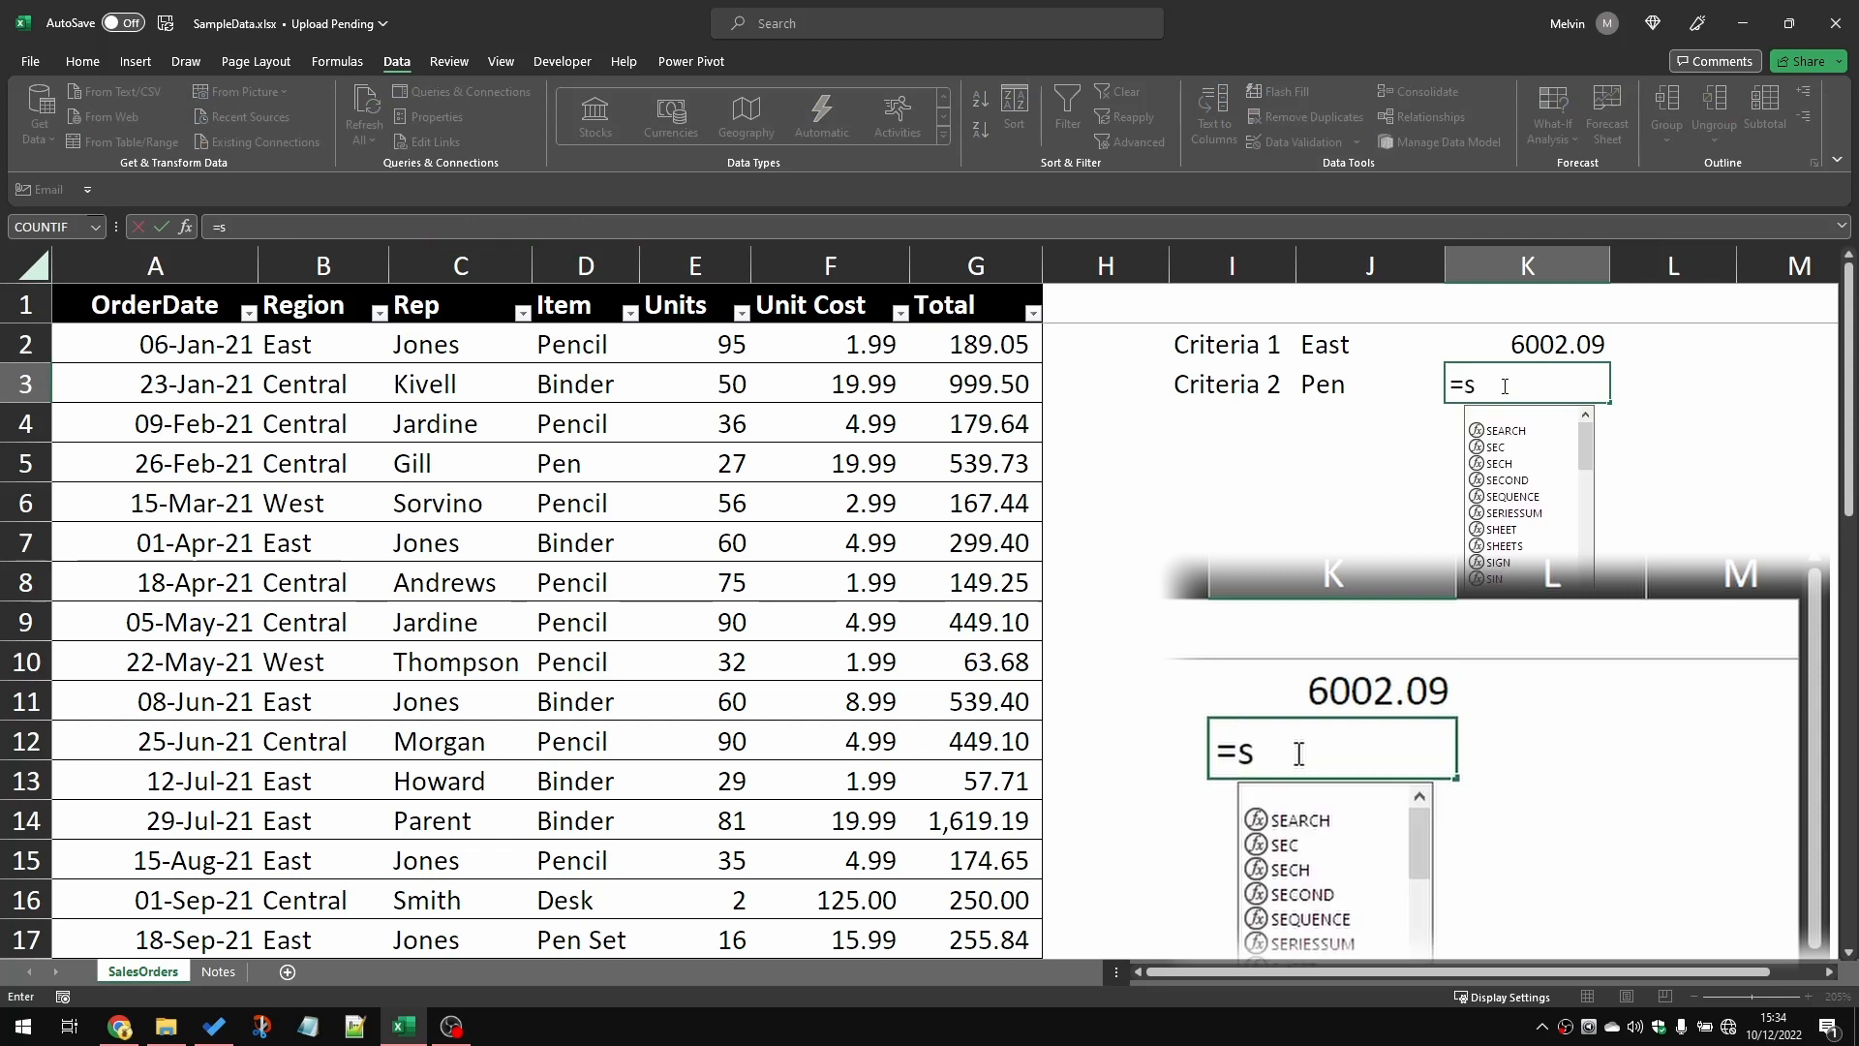
{"action": "type", "text": "umifs("}
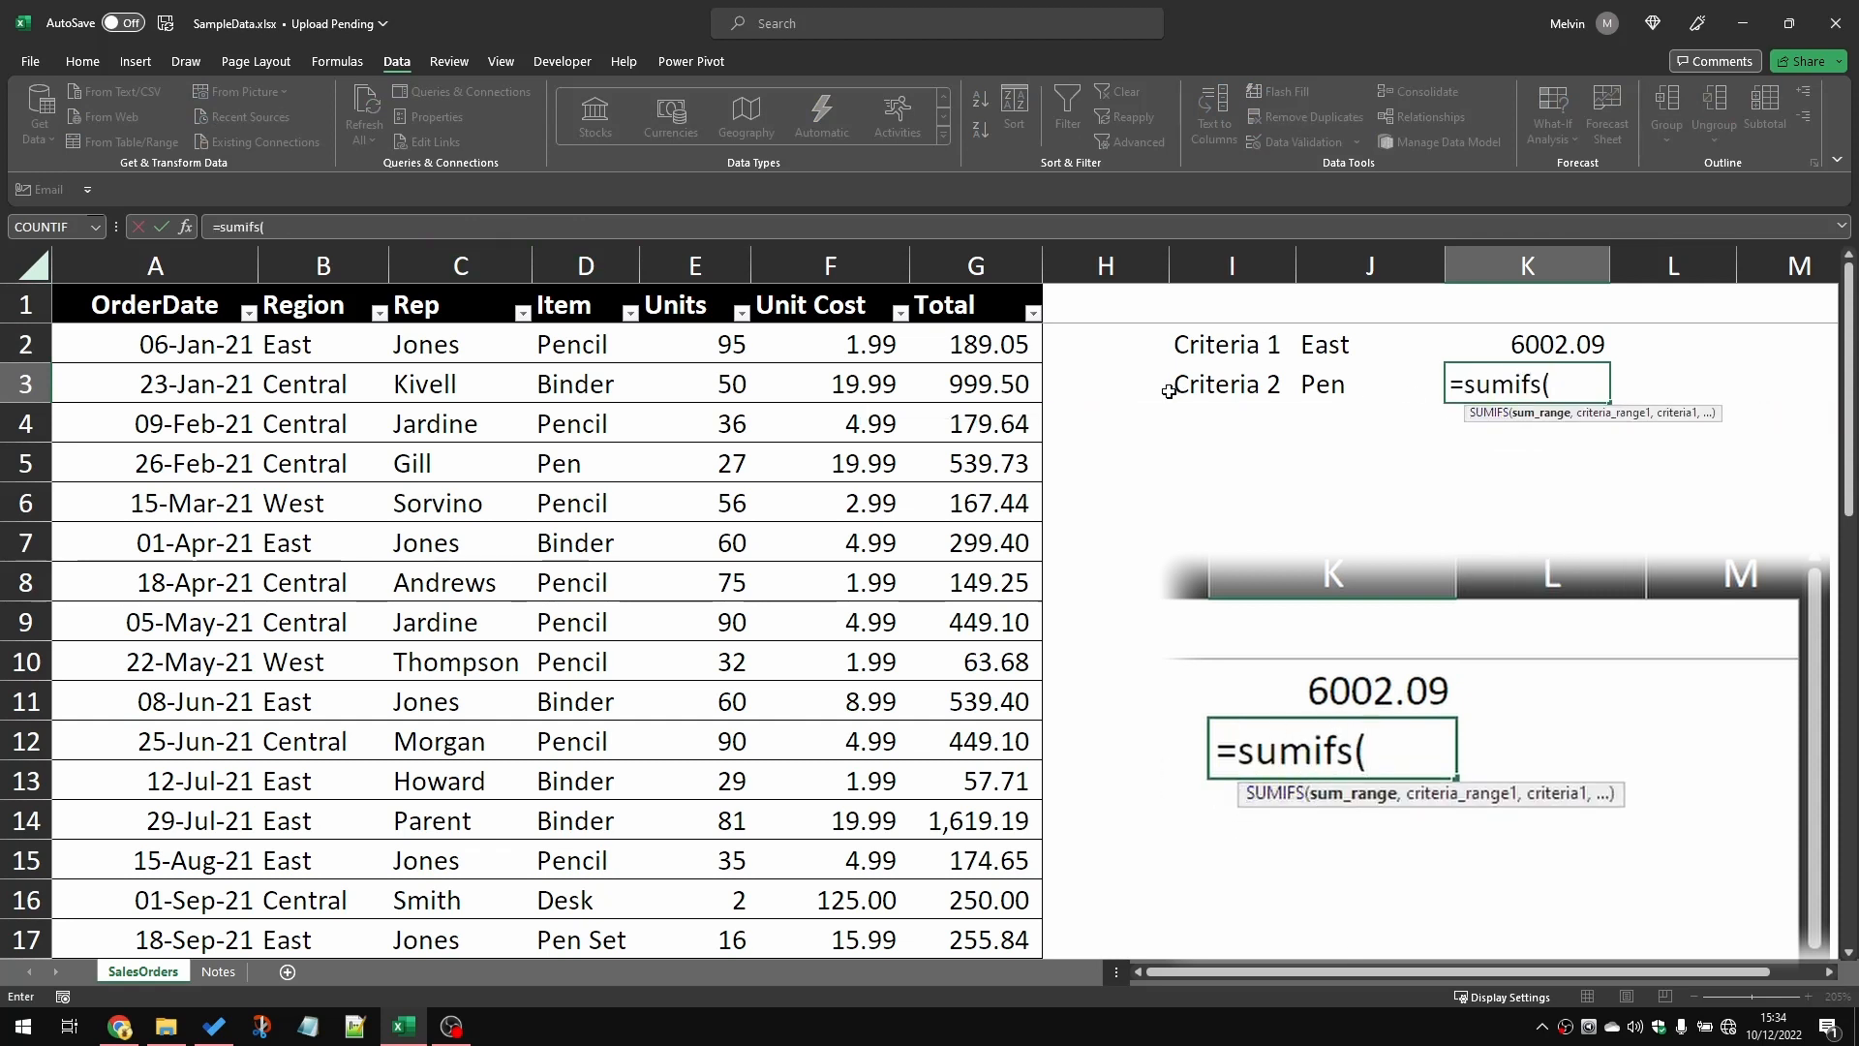
{"action": "left_click", "coordinate": [976, 342]}
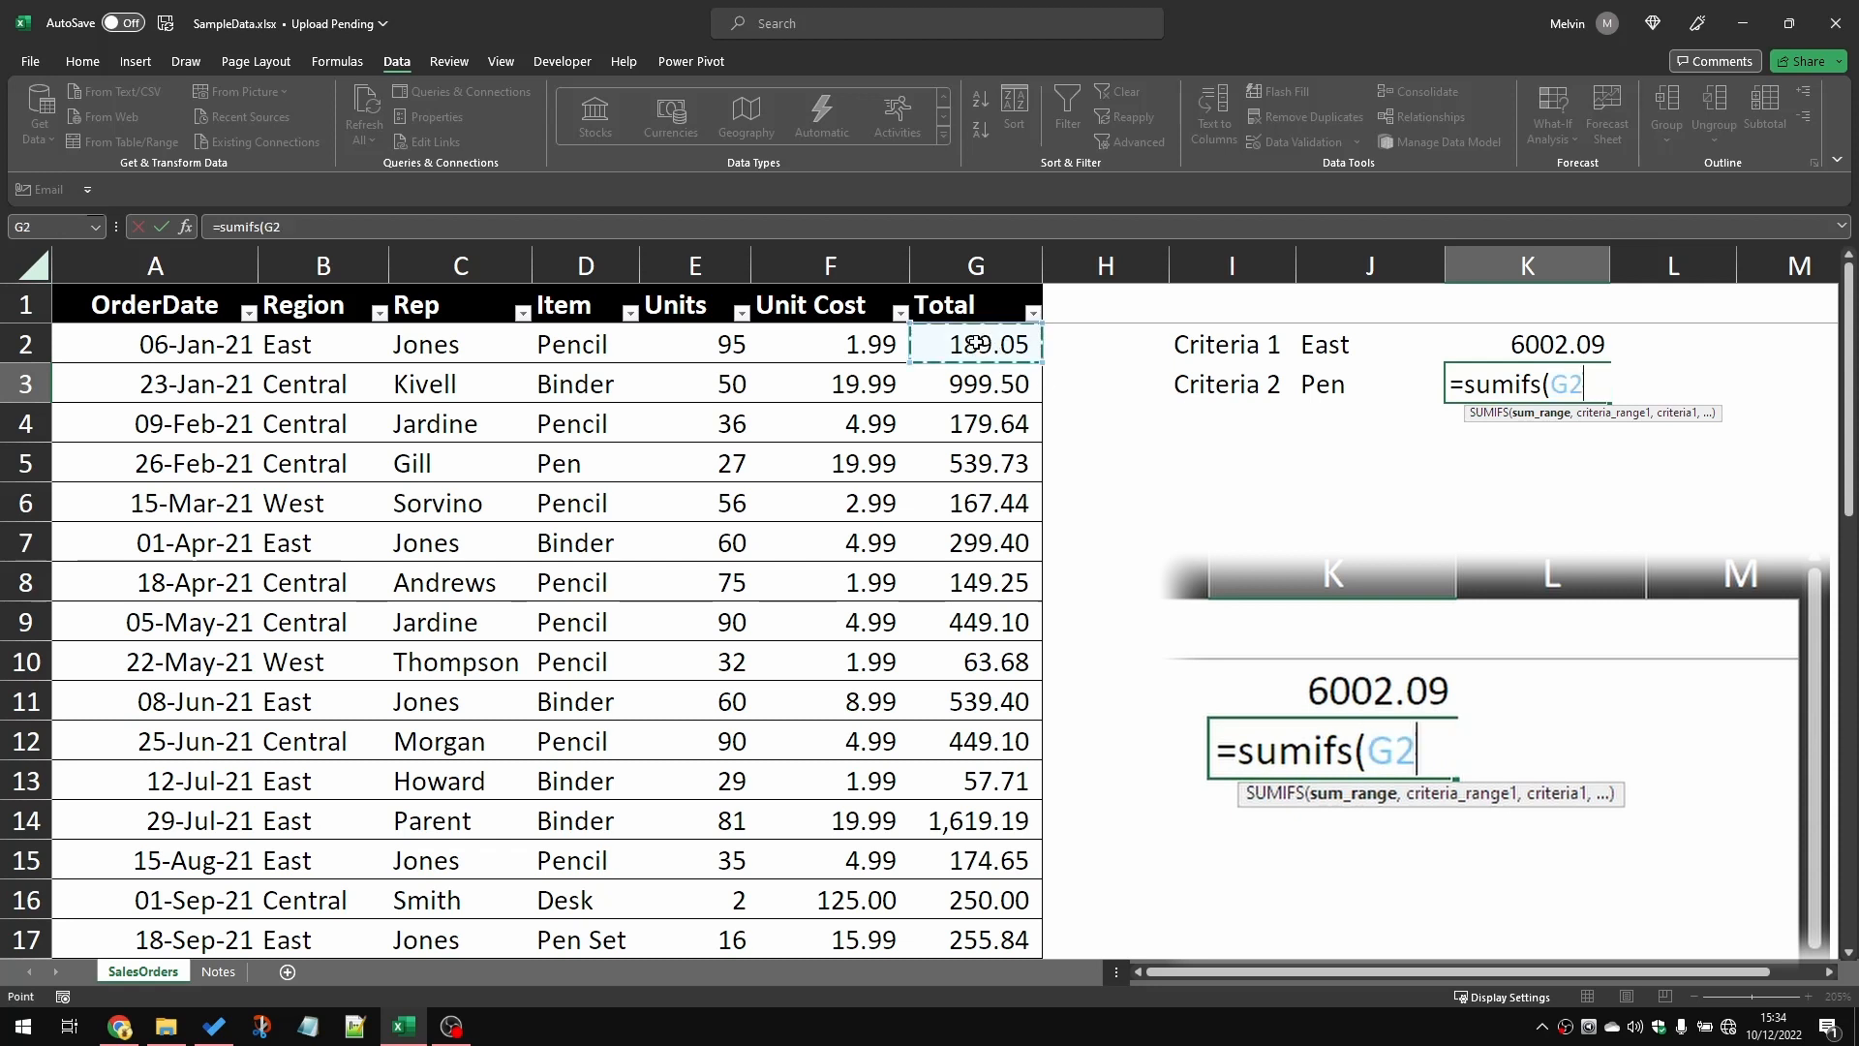
{"action": "key", "text": "ctrl+shift+Down"}
{"action": "type", "text": ","}
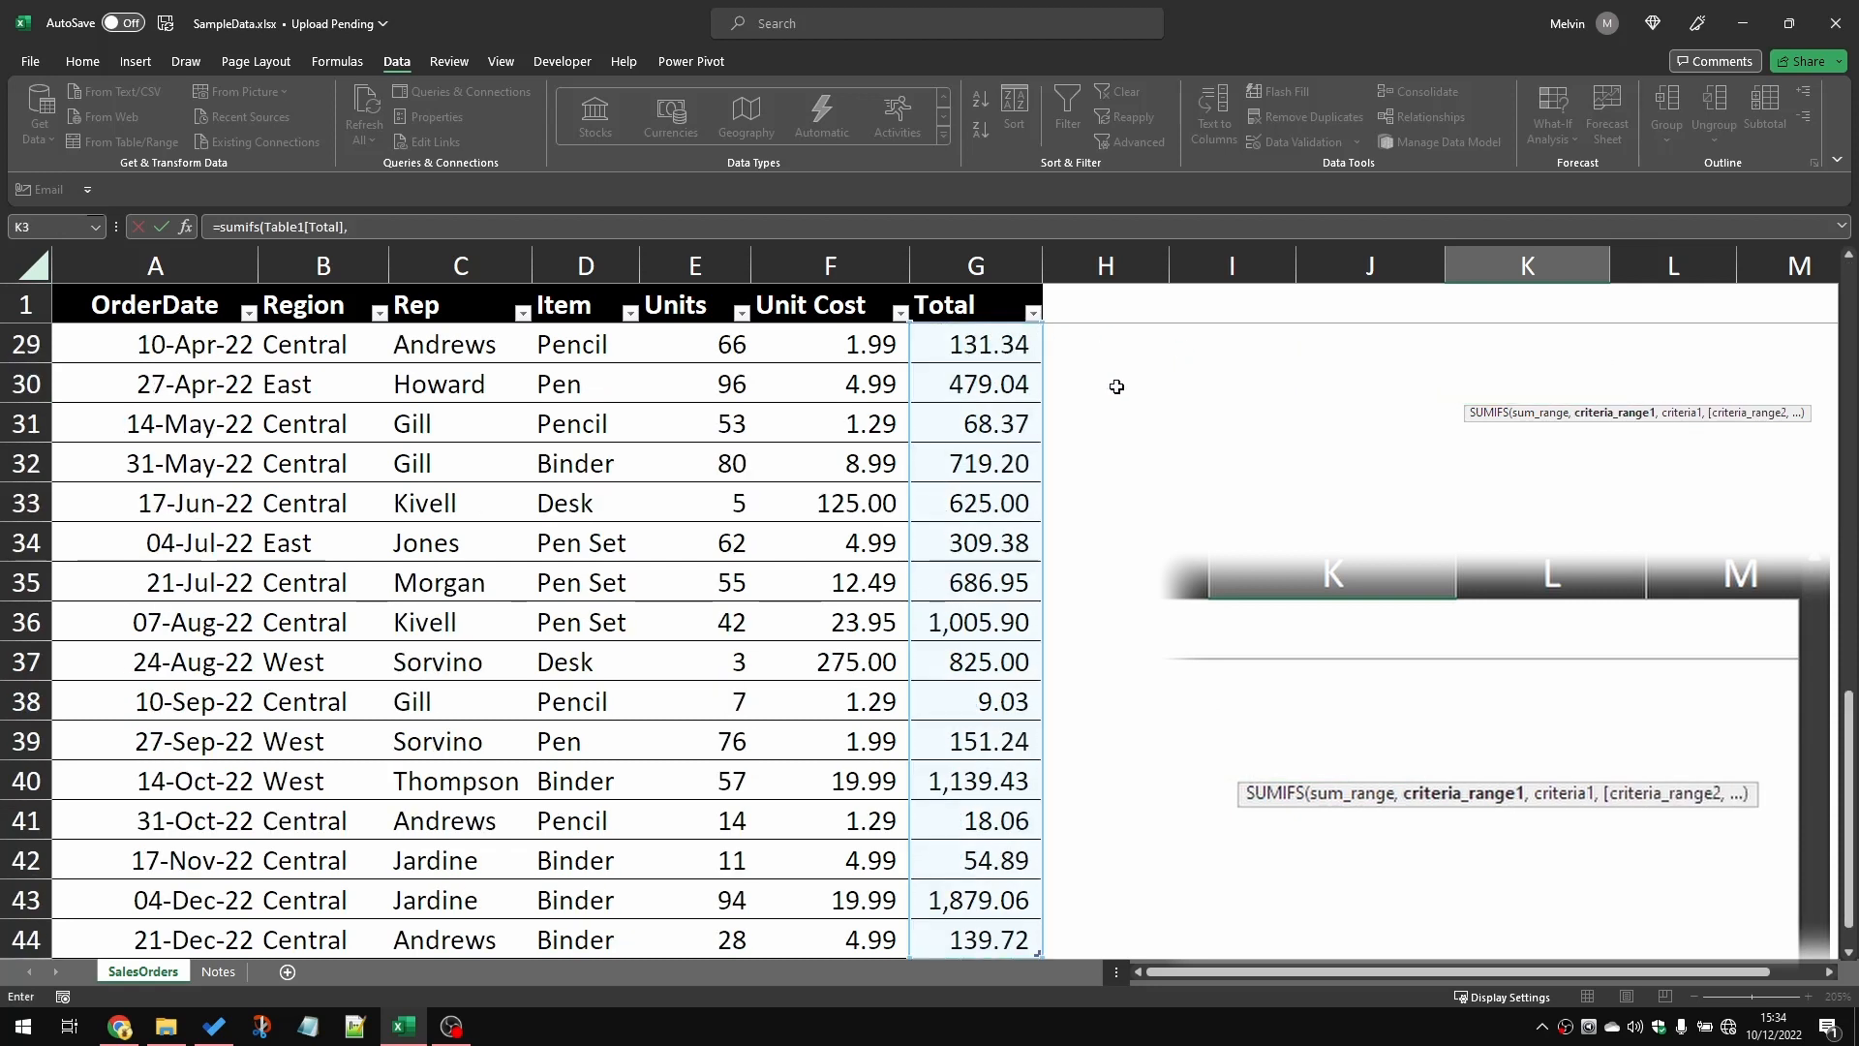
Step: Add the Region column as the SUMIFS formula's first criteria range, with J2 as its criterion
{"action": "left_click", "coordinate": [338, 308]}
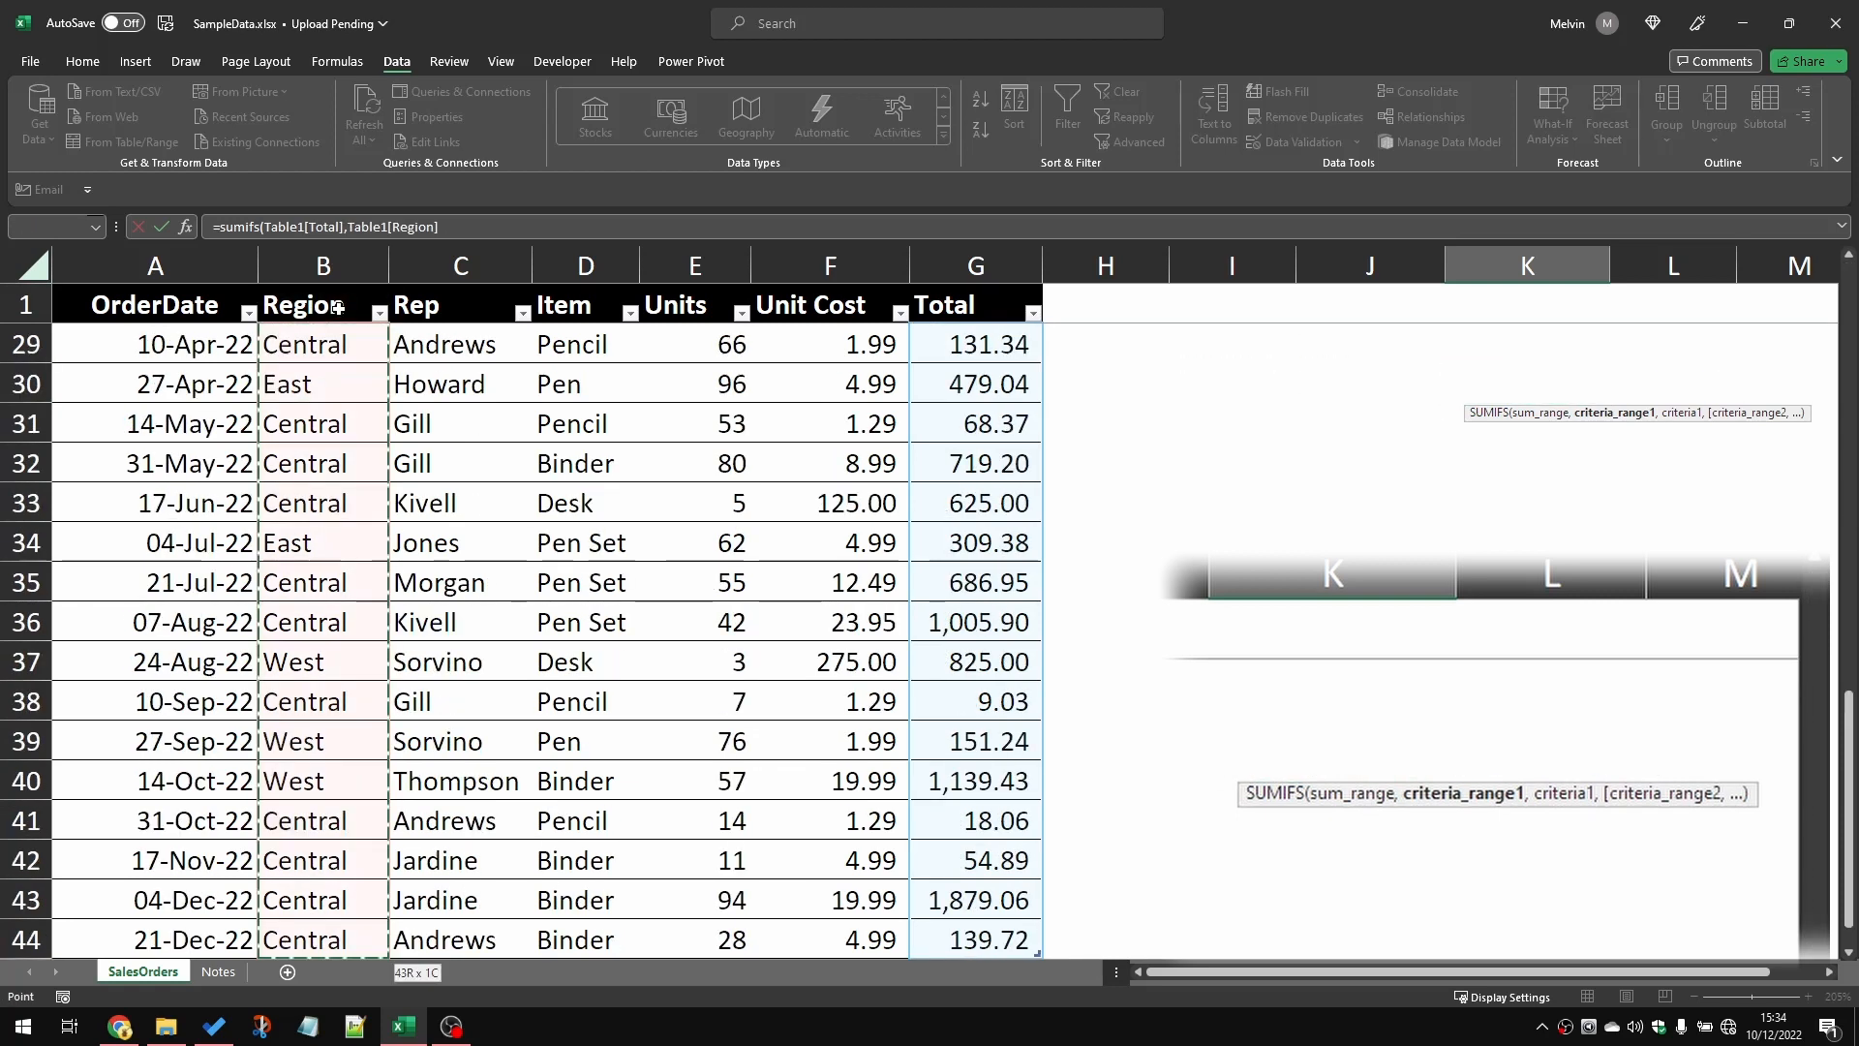
{"action": "type", "text": ","}
{"action": "key", "text": "Up"}
{"action": "key", "text": "Left"}
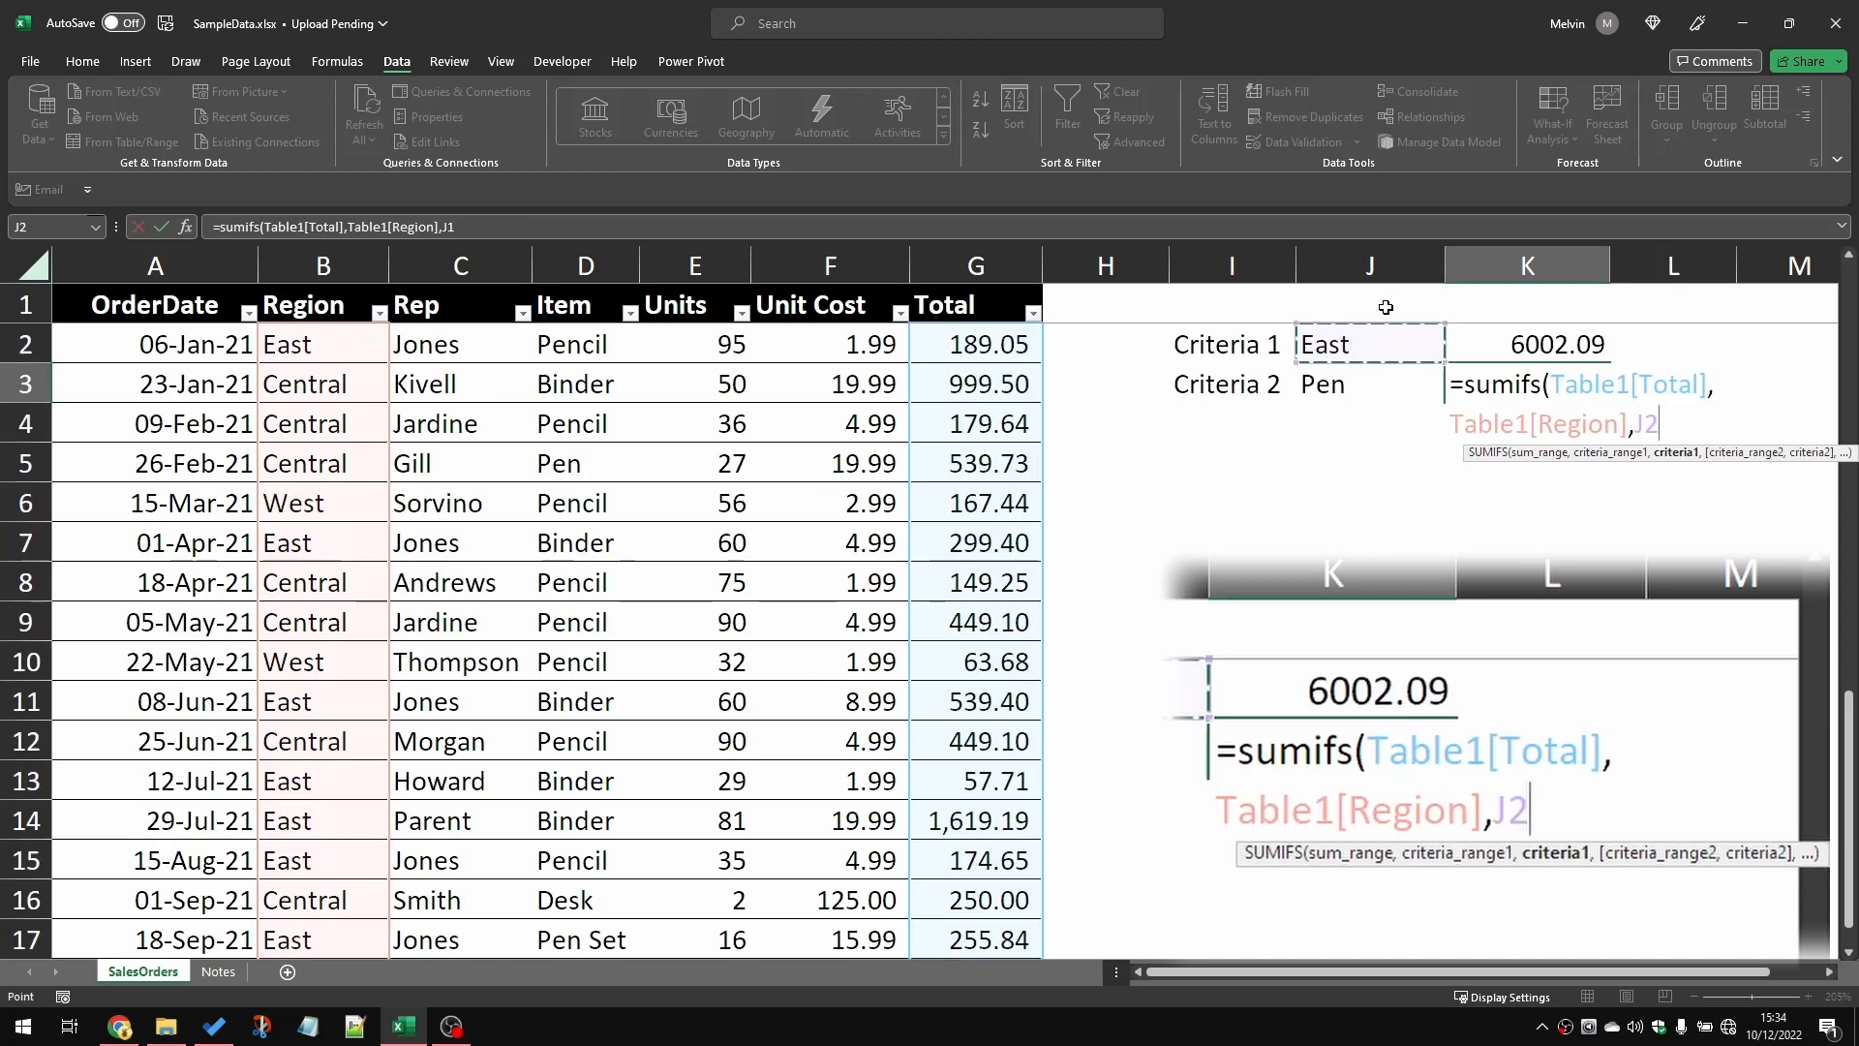
{"action": "type", "text": ","}
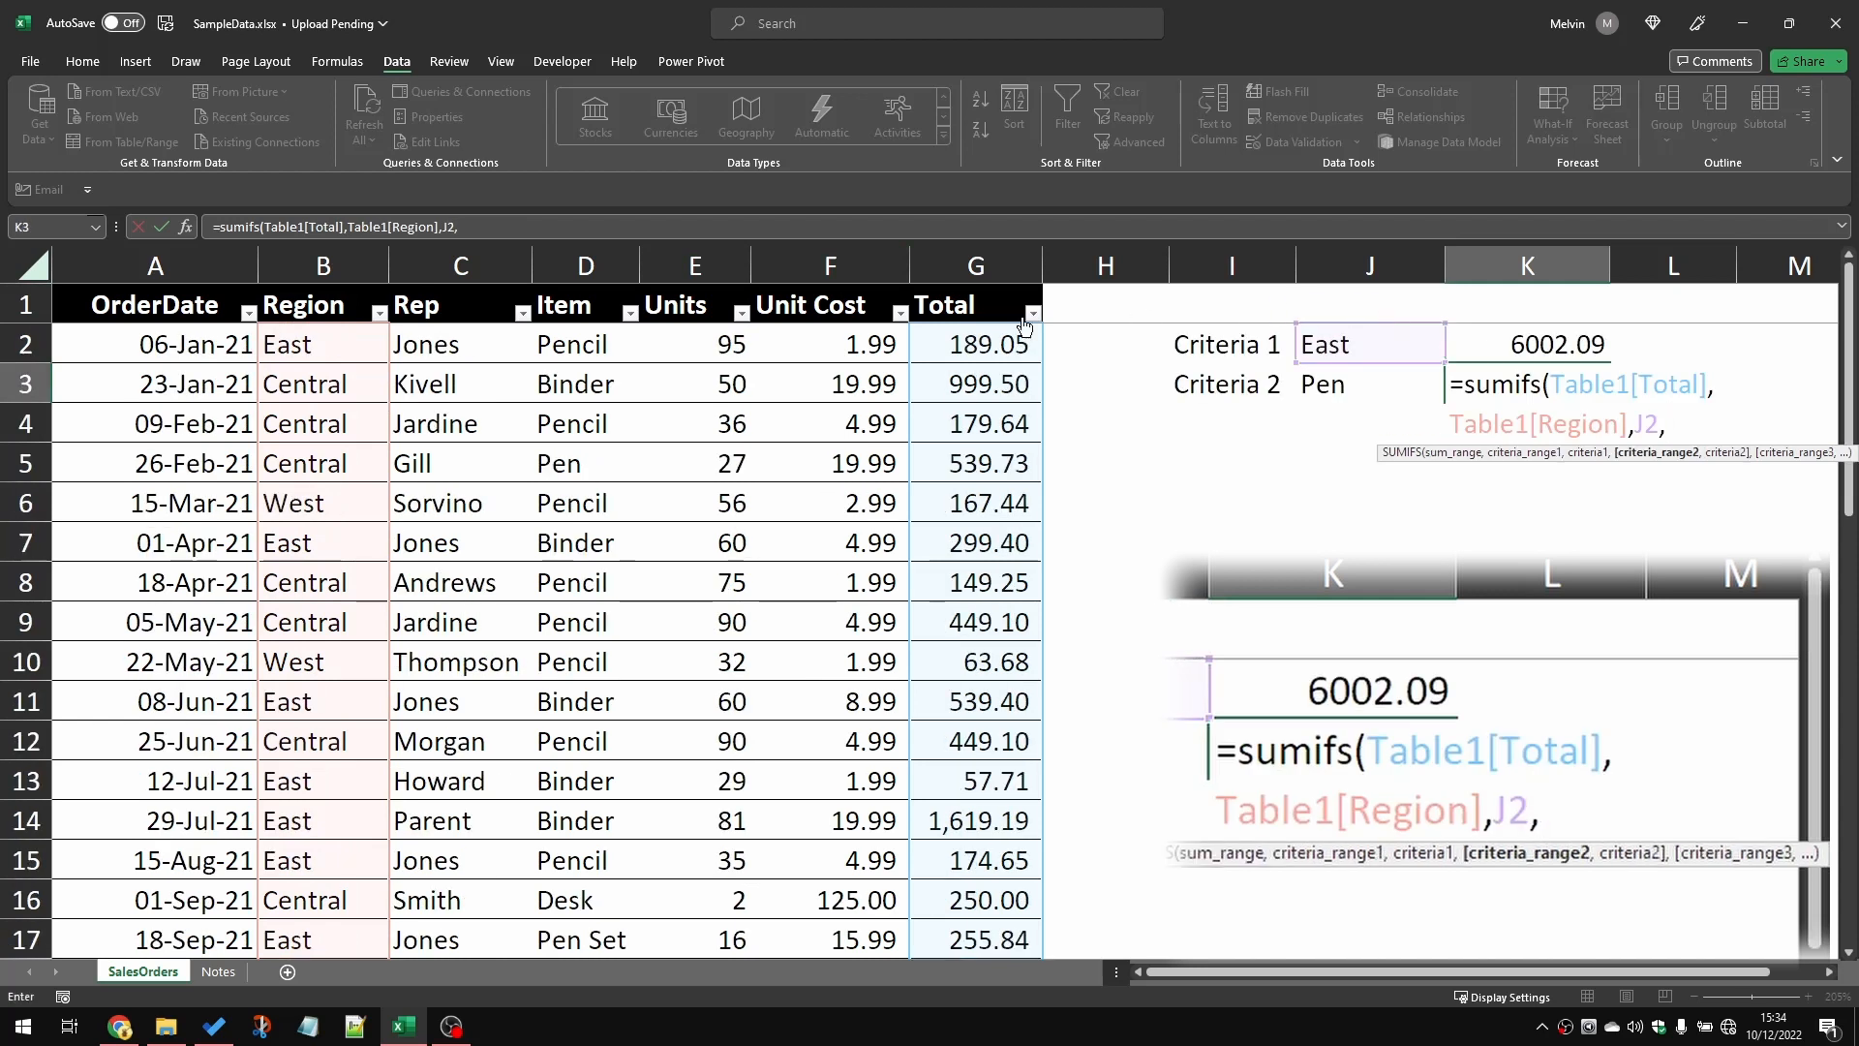
Step: Complete the K3 SUMIFS formula with the Item column as the second criteria range and J3 as its criterion
{"action": "left_click", "coordinate": [577, 336]}
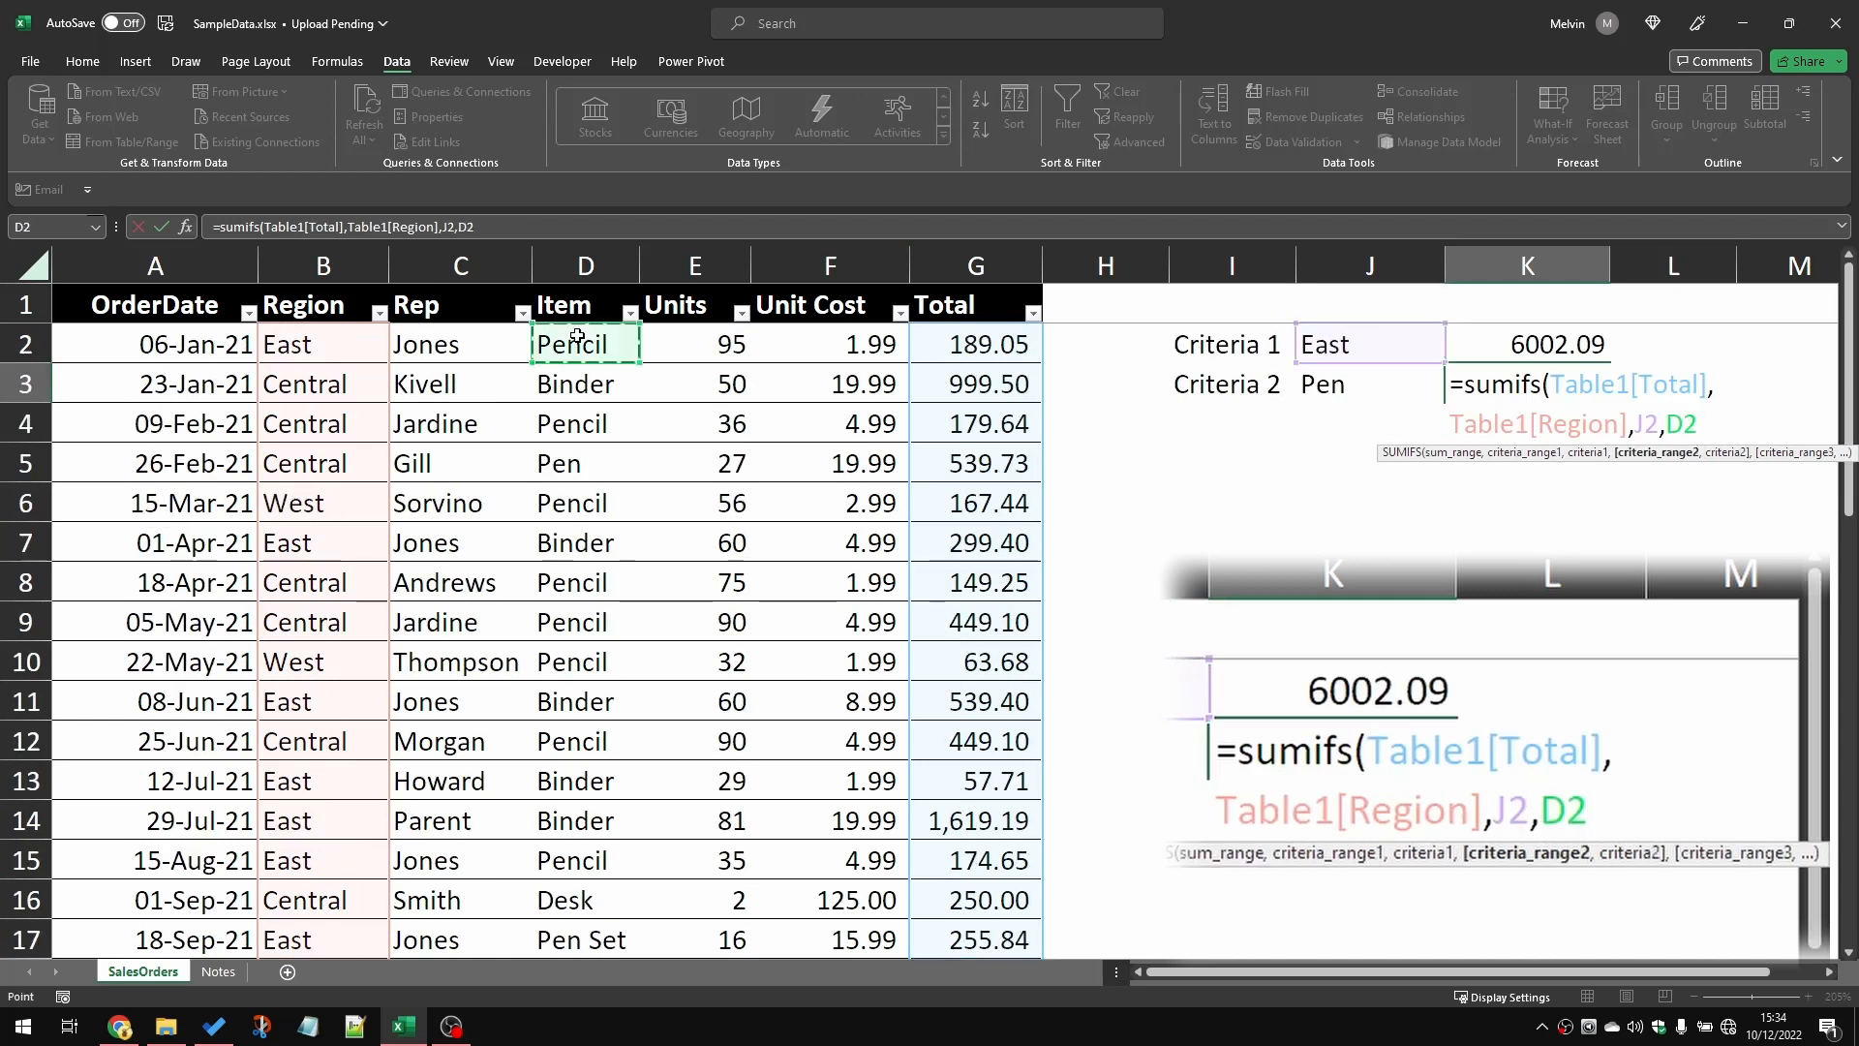
{"action": "key", "text": "ctrl+shift+Down"}
{"action": "type", "text": ","}
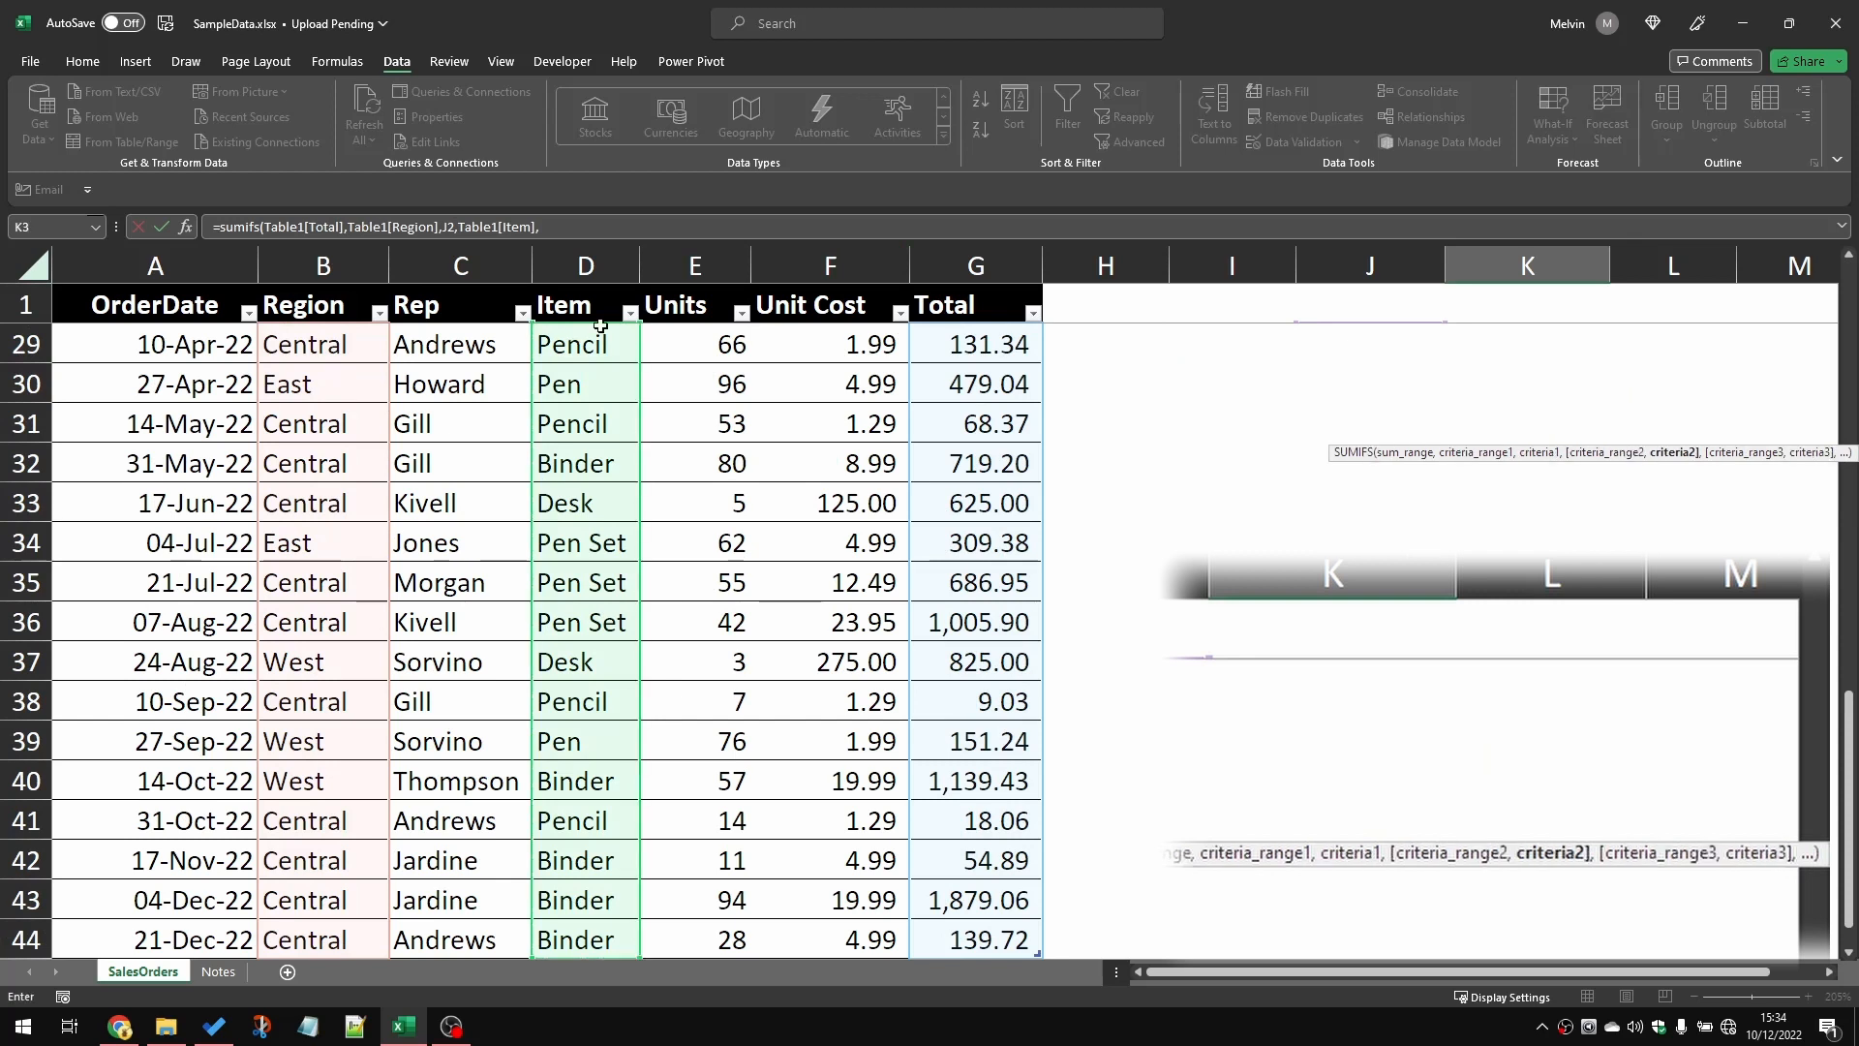
{"action": "left_click", "coordinate": [1408, 304]}
{"action": "key", "text": "Down"}
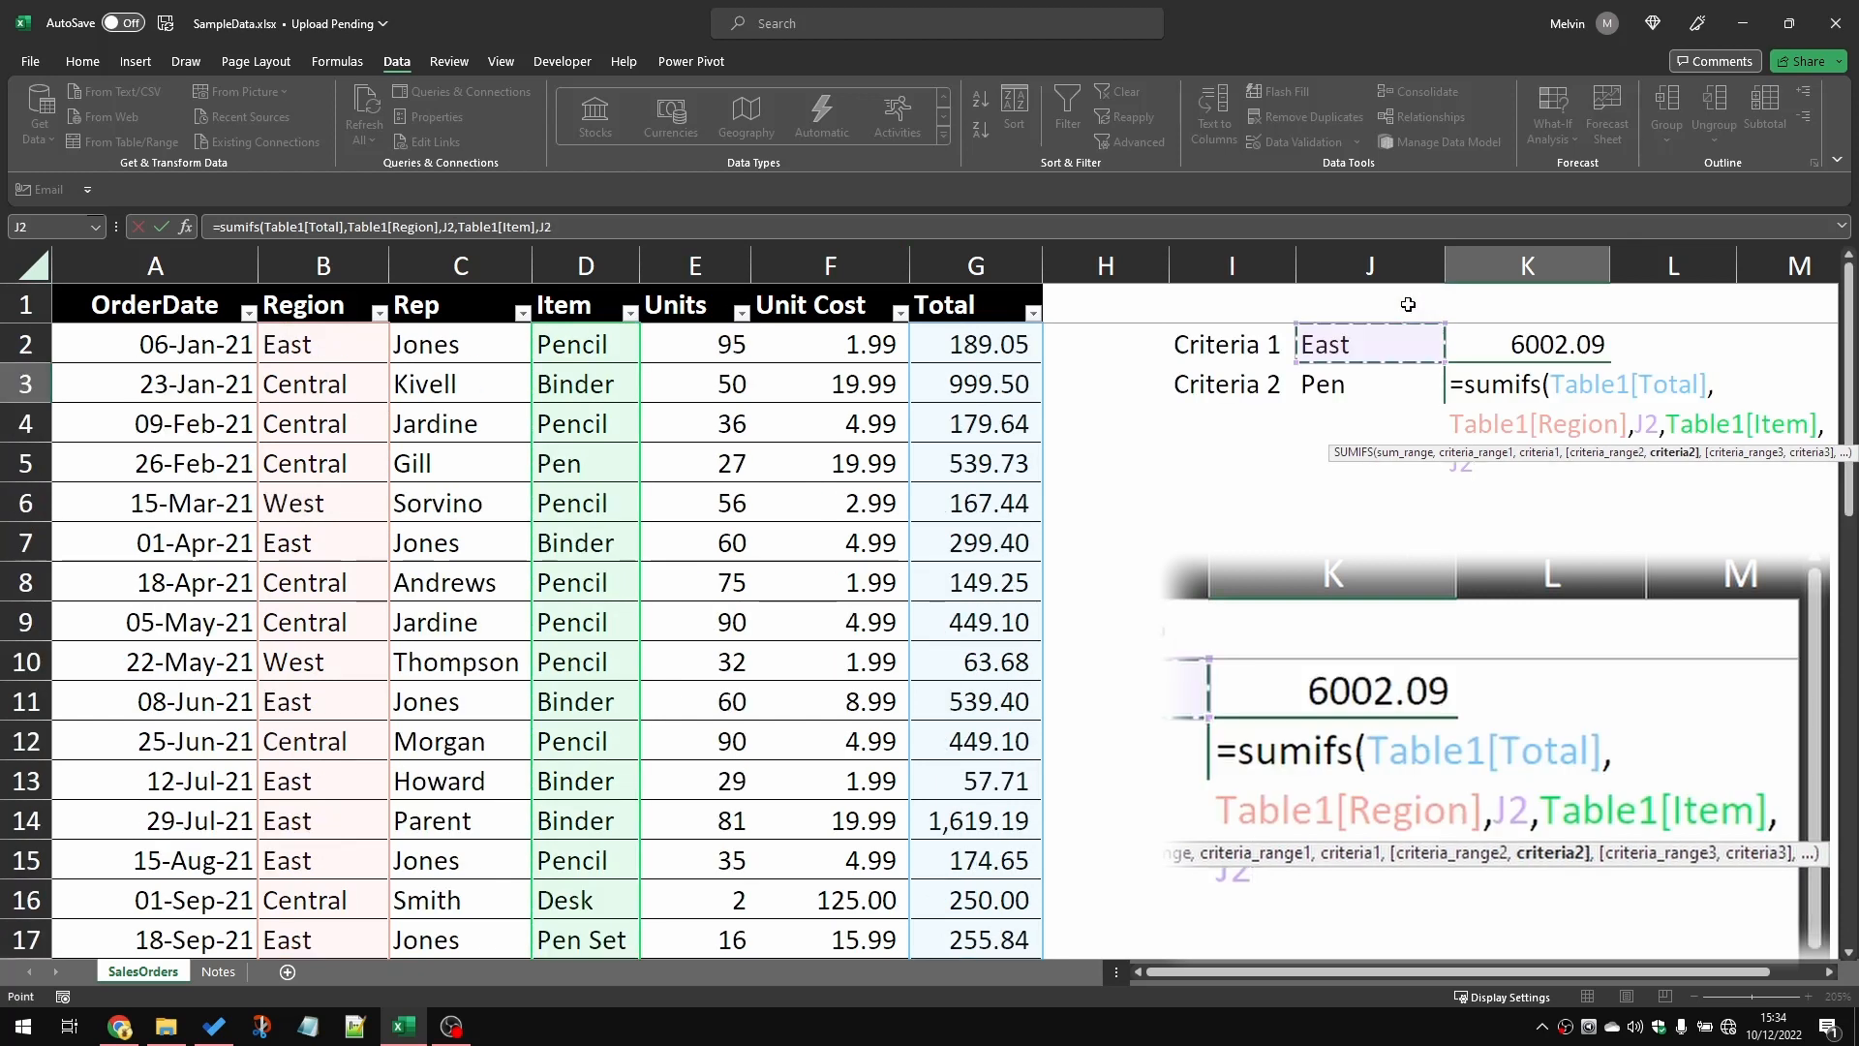
{"action": "key", "text": "Down"}
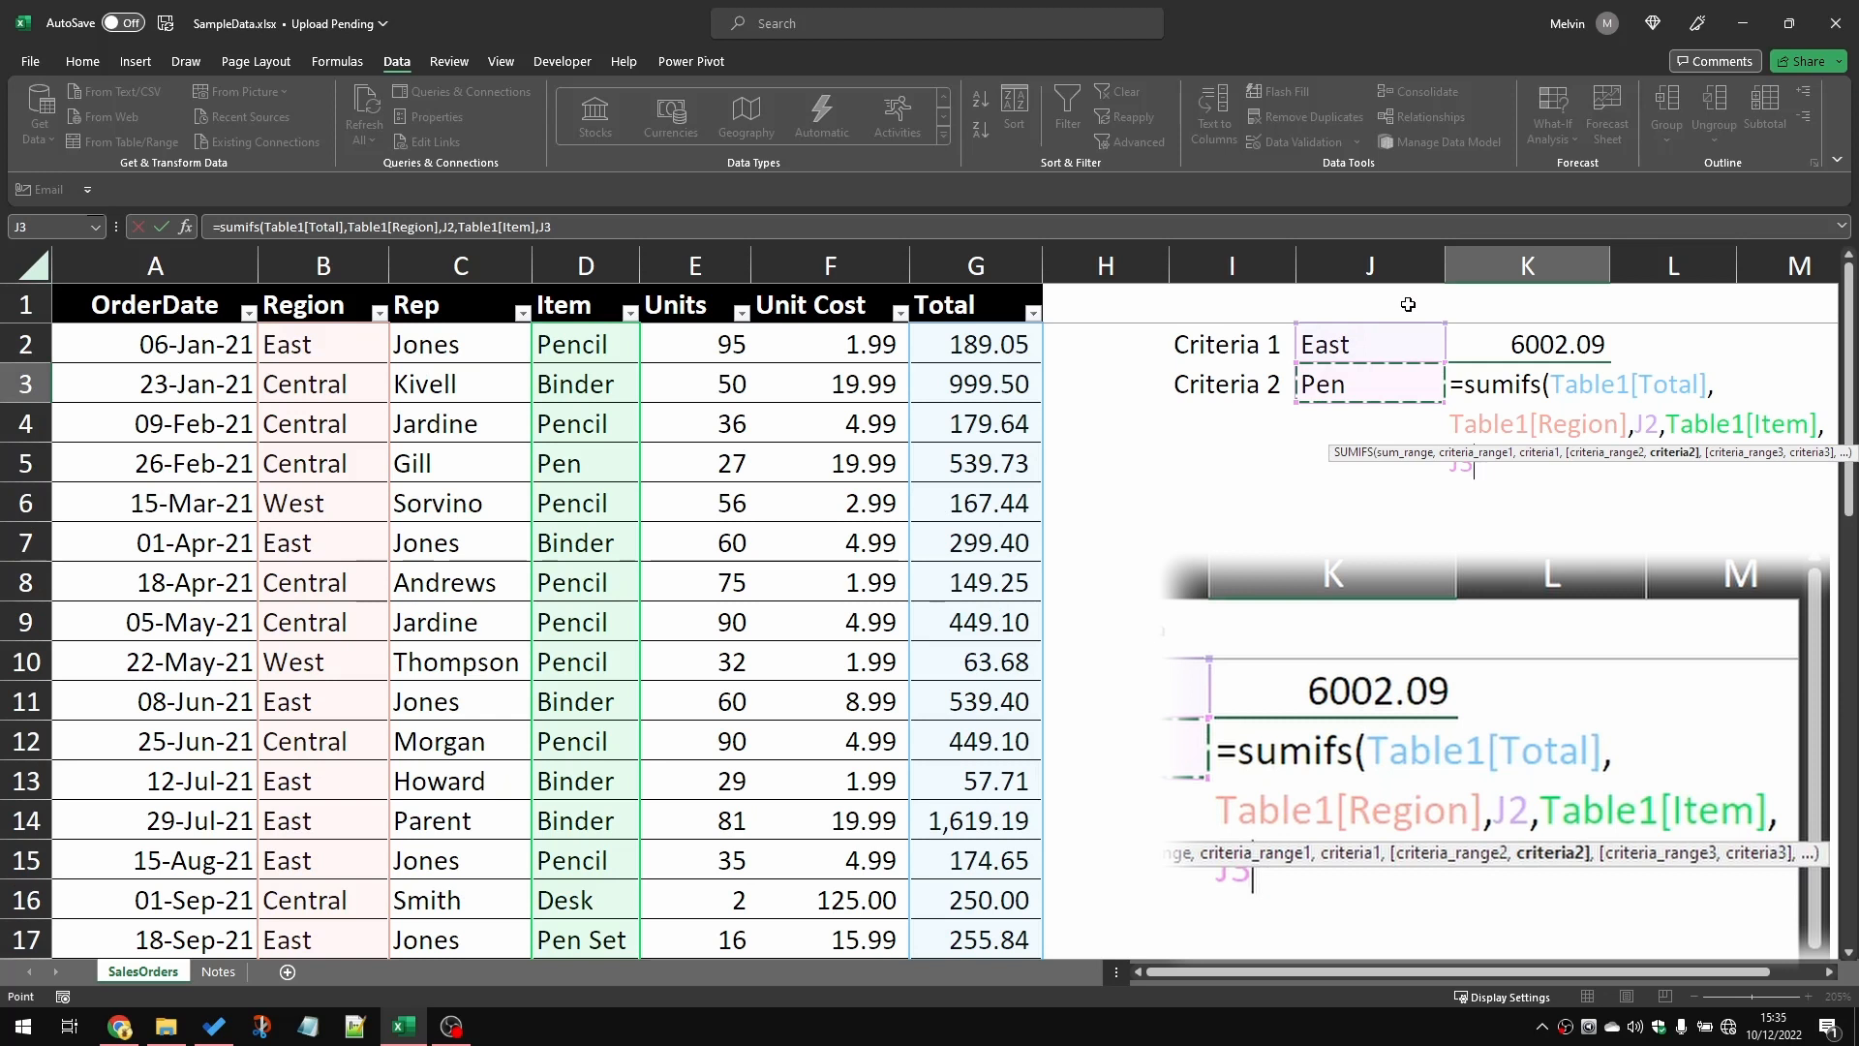
{"action": "key", "text": "Return"}
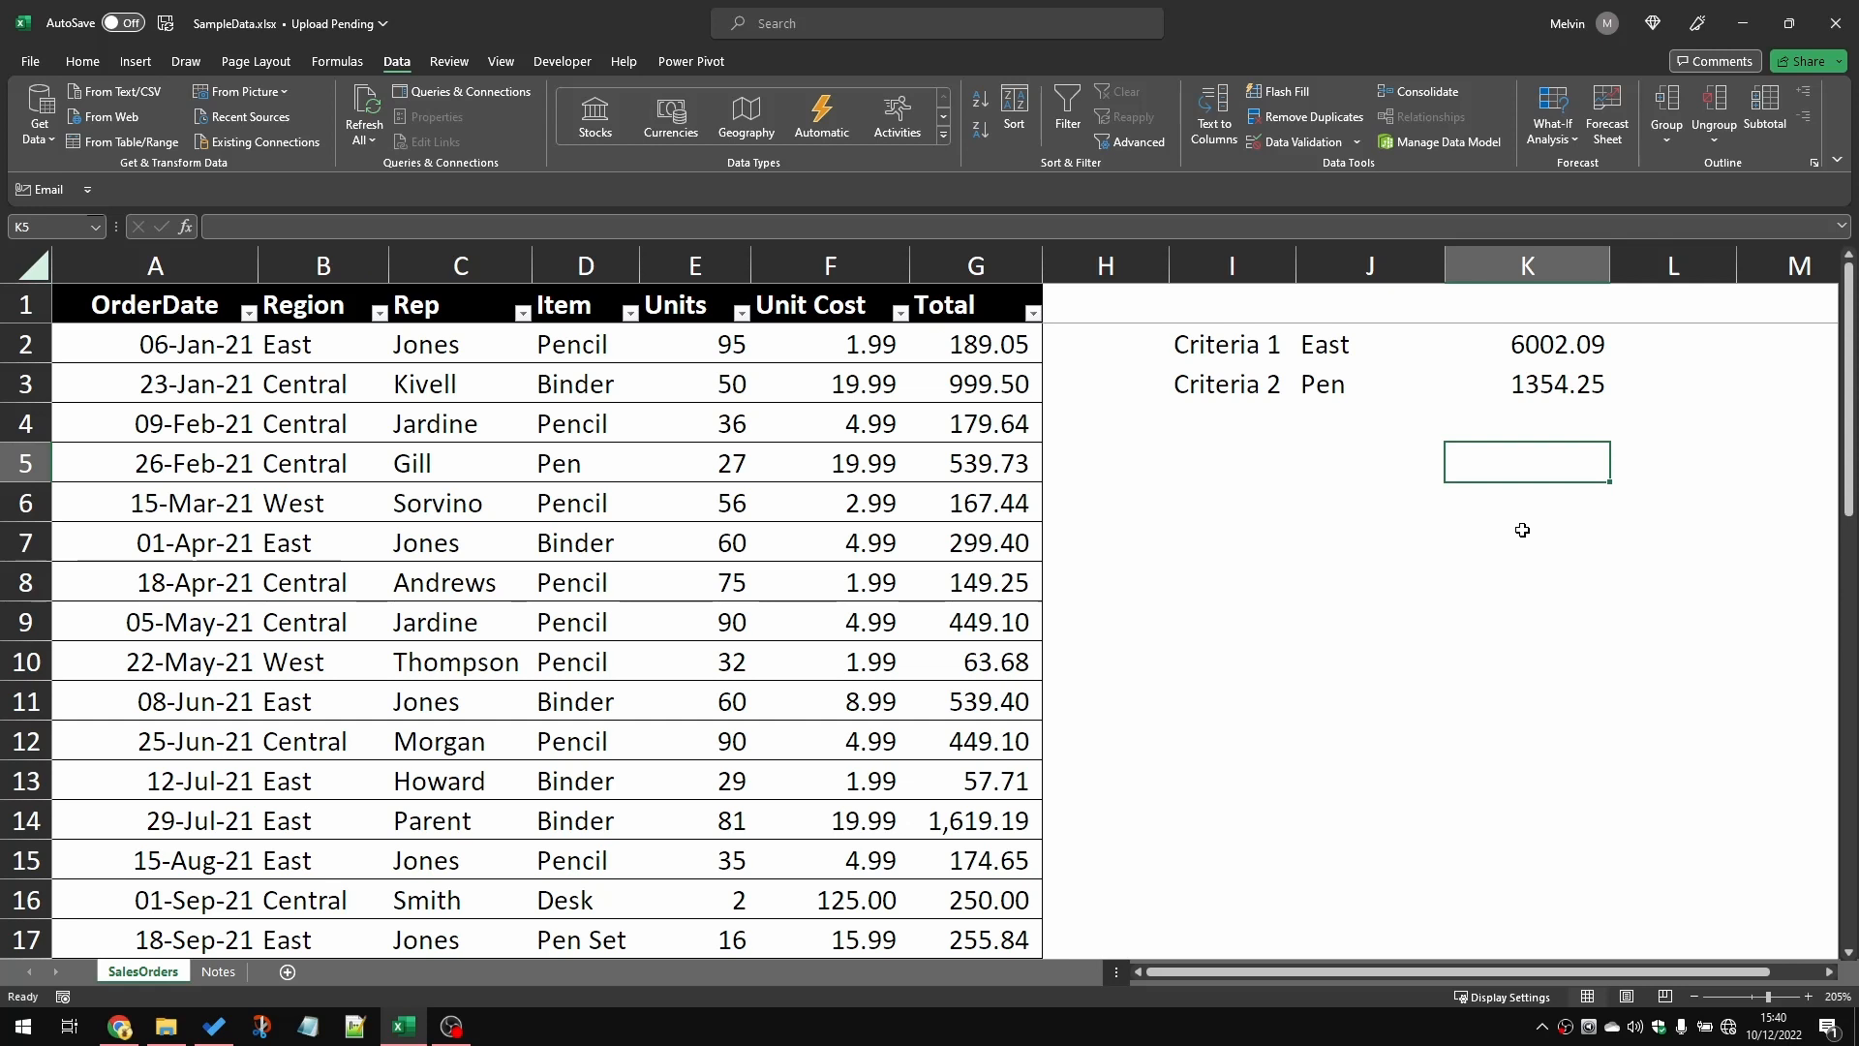
Step: Start another SUMIFS formula in K5 with the table's Total column as the sum range
{"action": "type", "text": "=sumif"}
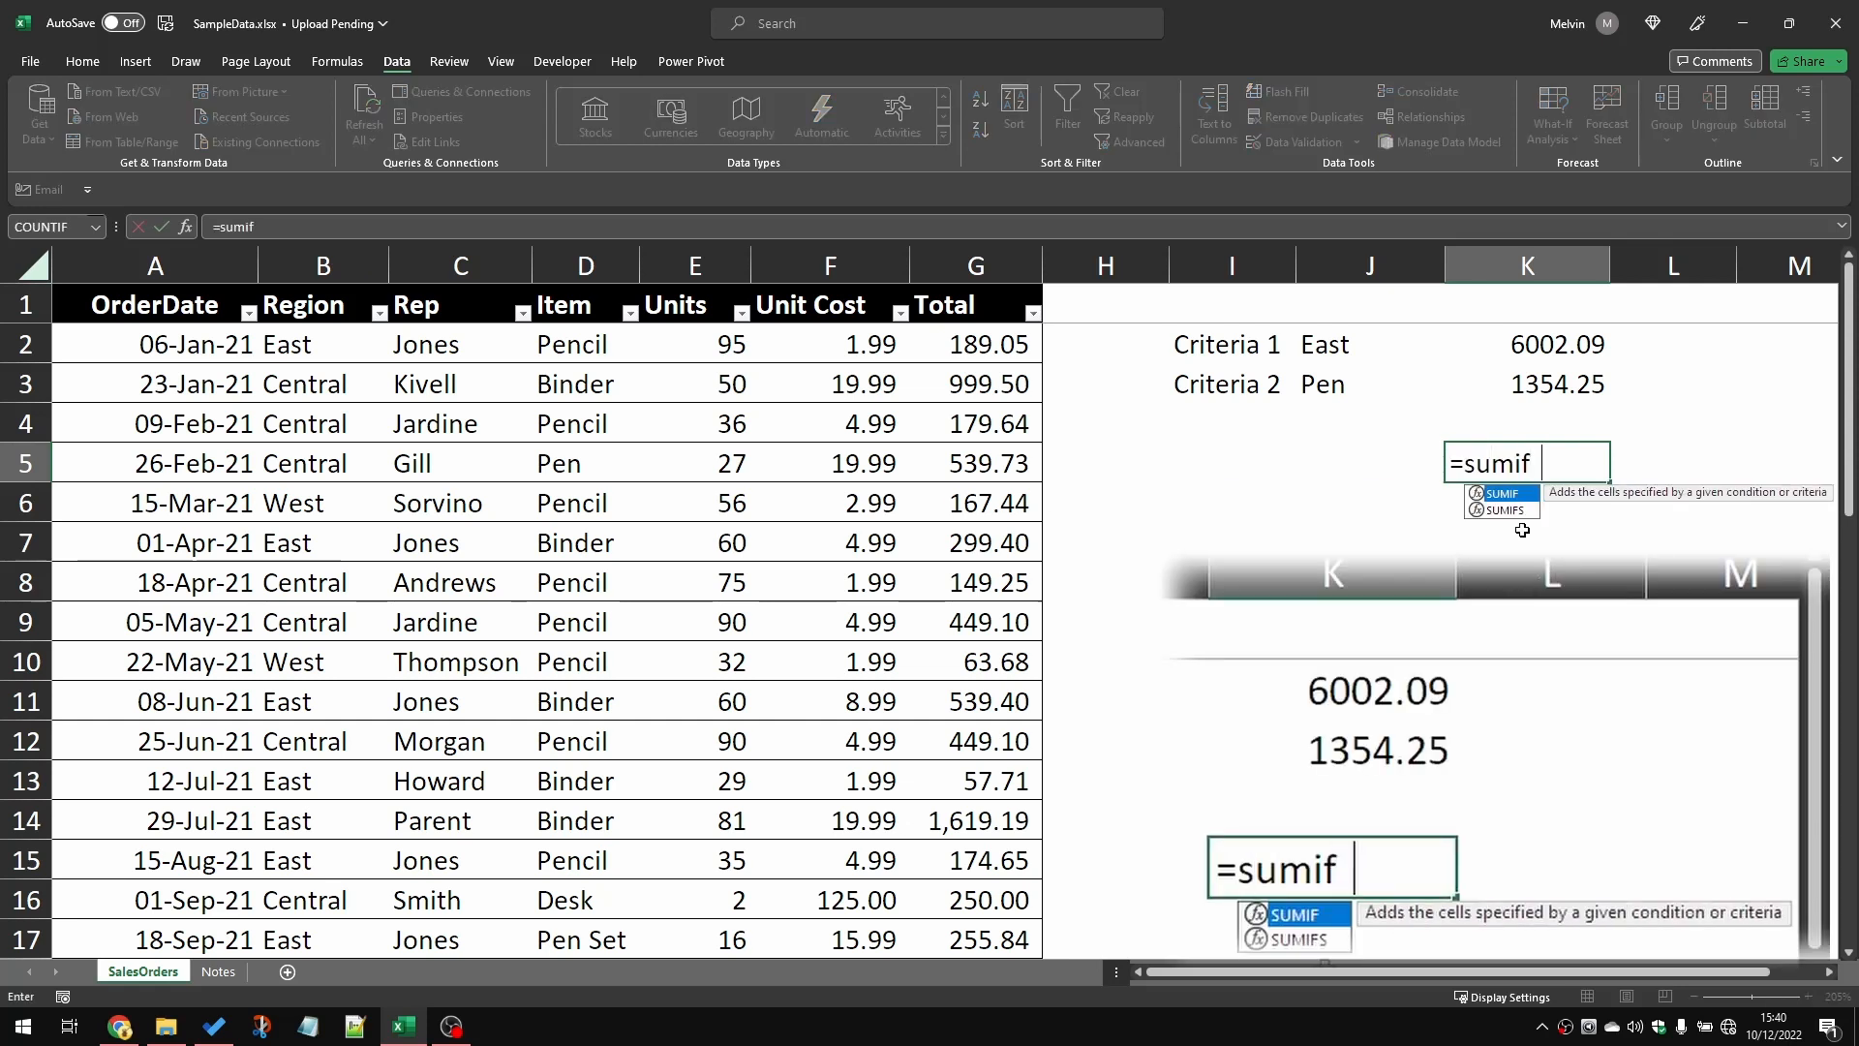
{"action": "type", "text": "s("}
{"action": "left_click", "coordinate": [993, 322]}
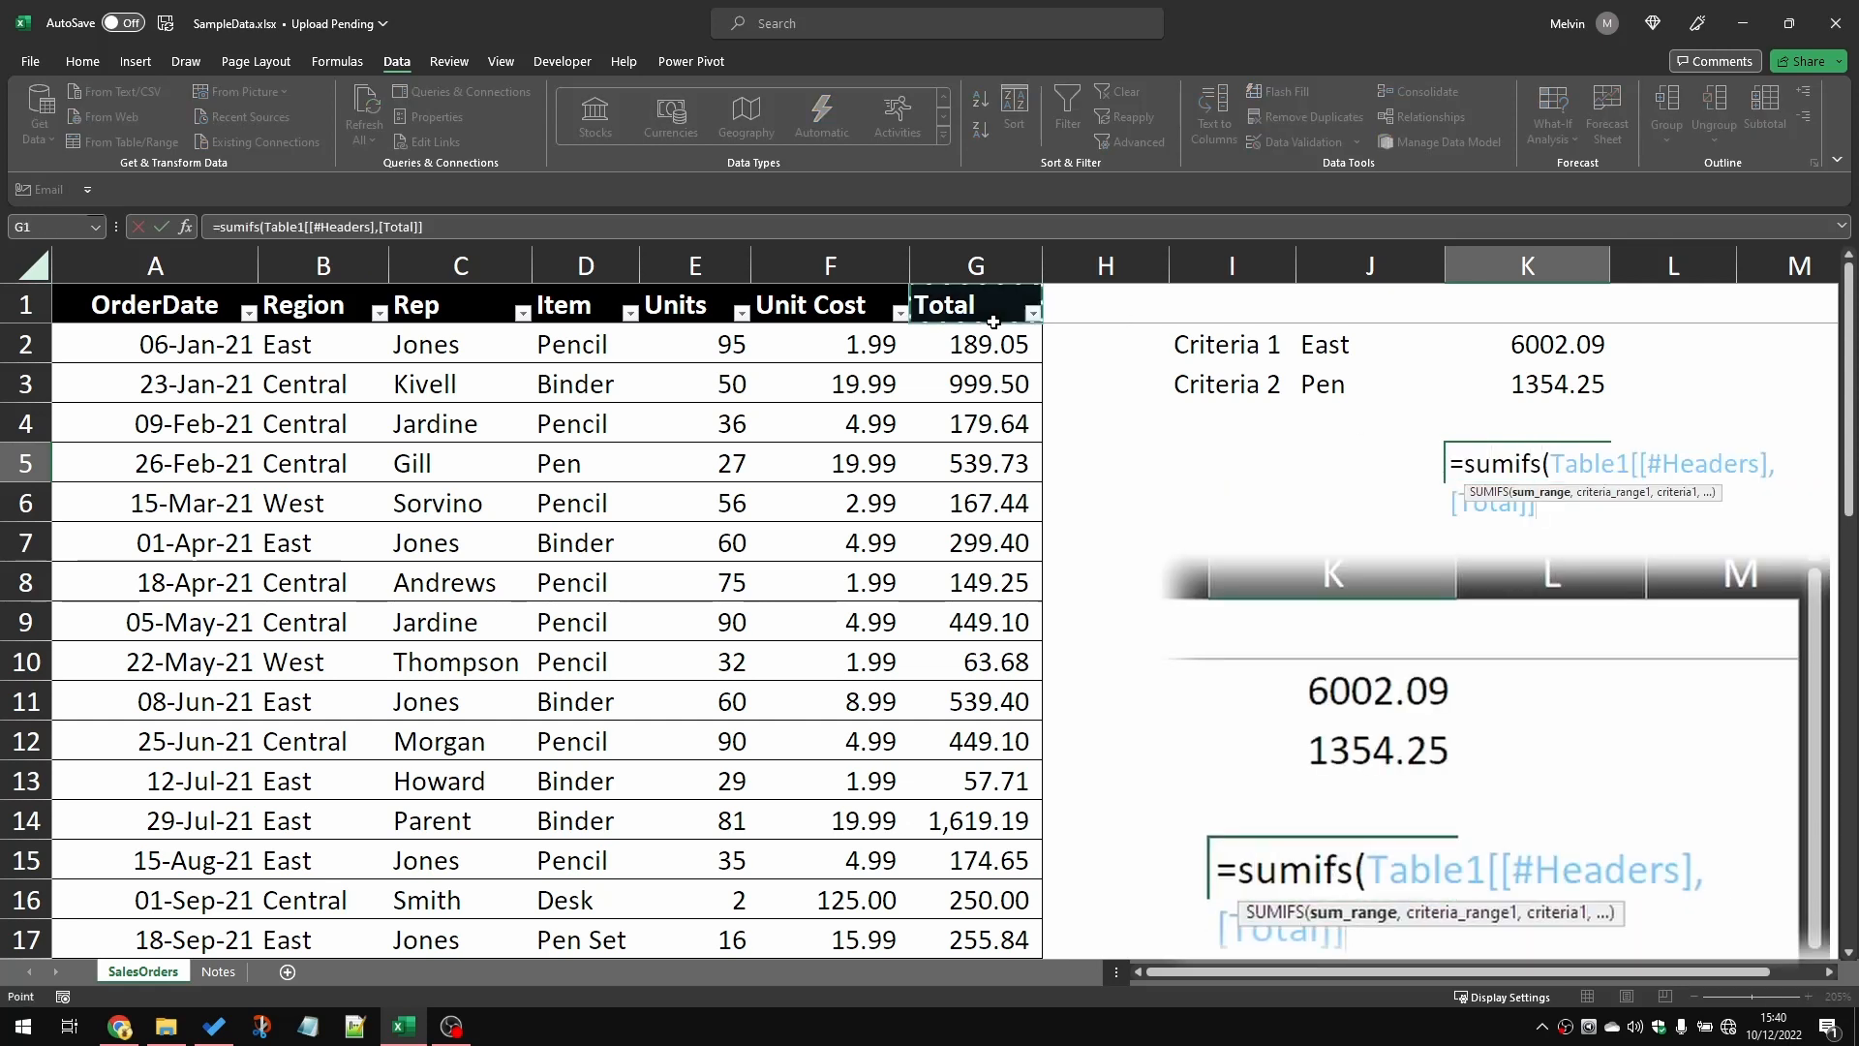
{"action": "key", "text": "Down"}
{"action": "key", "text": "ctrl+shift+Down"}
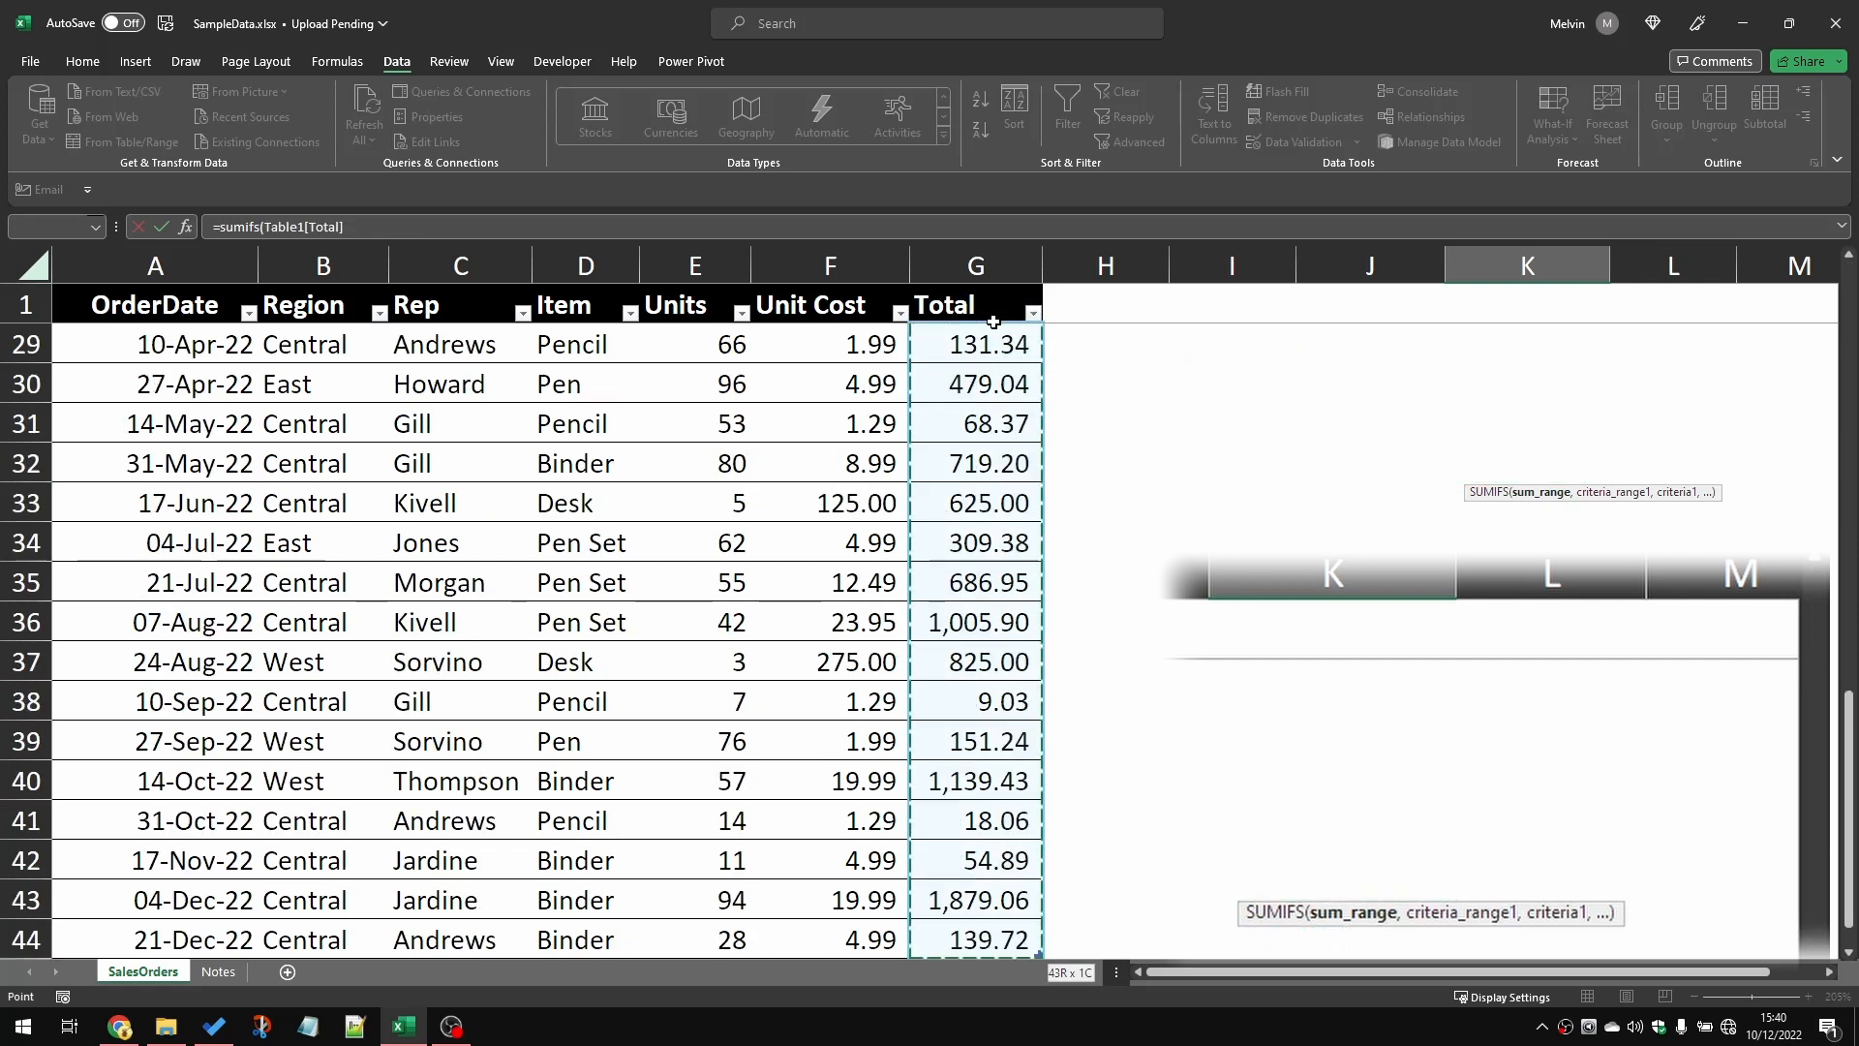
{"action": "type", "text": ","}
Step: Complete the K5 SUMIFS formula with the table's Region column as the only criteria range and J2 as its criterion
{"action": "left_click", "coordinate": [352, 308]}
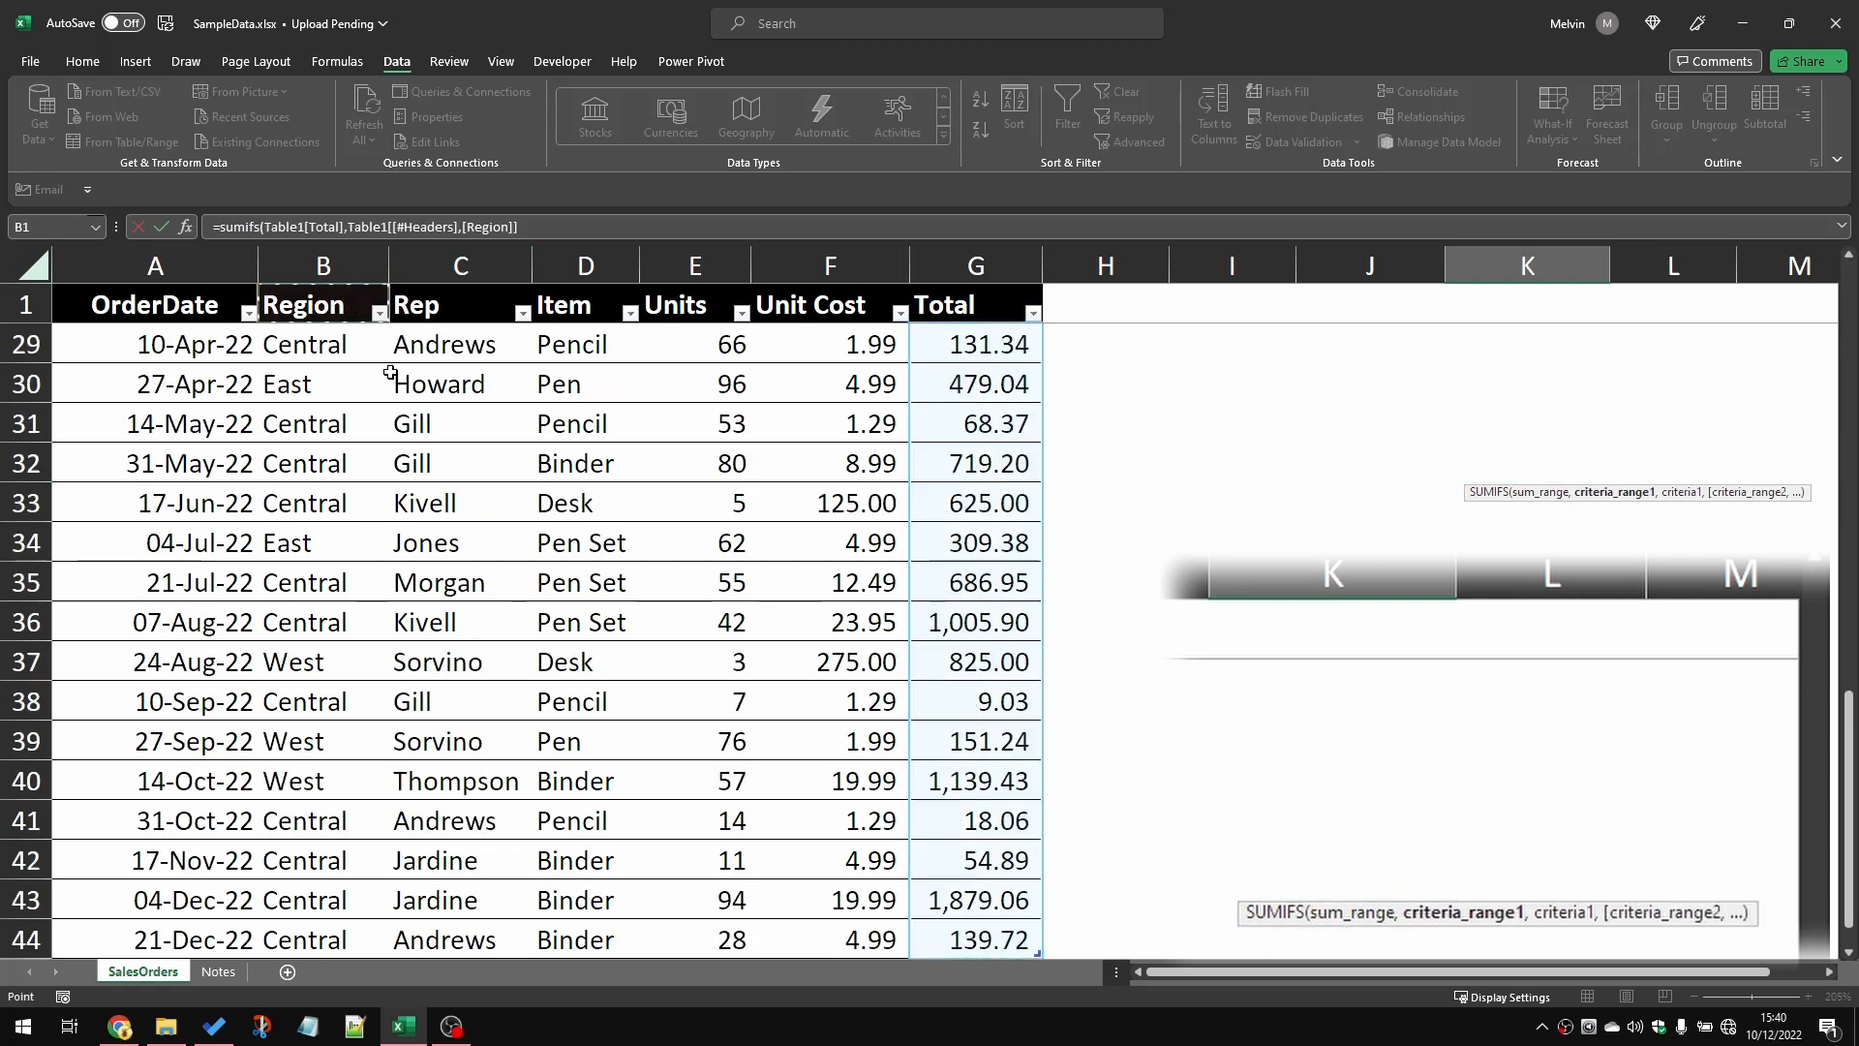
{"action": "key", "text": "Down"}
{"action": "key", "text": "ctrl+shift+Down"}
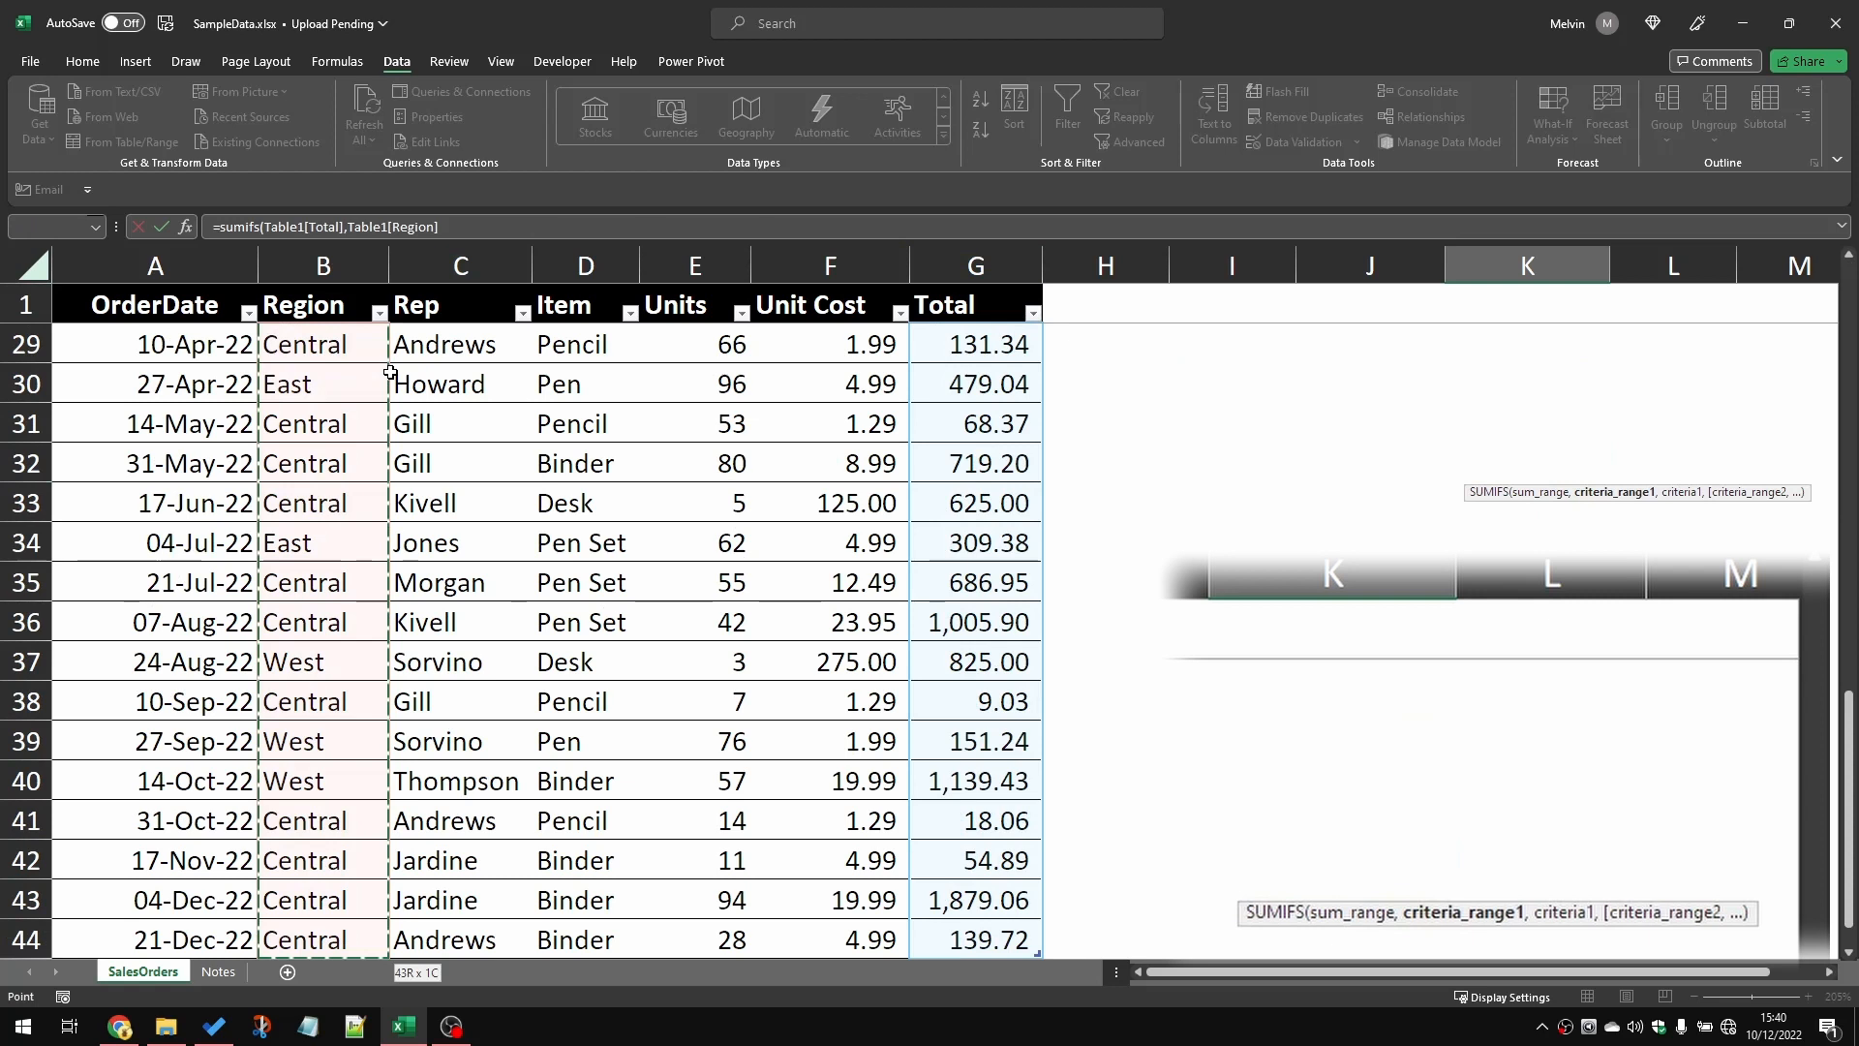
{"action": "type", "text": ","}
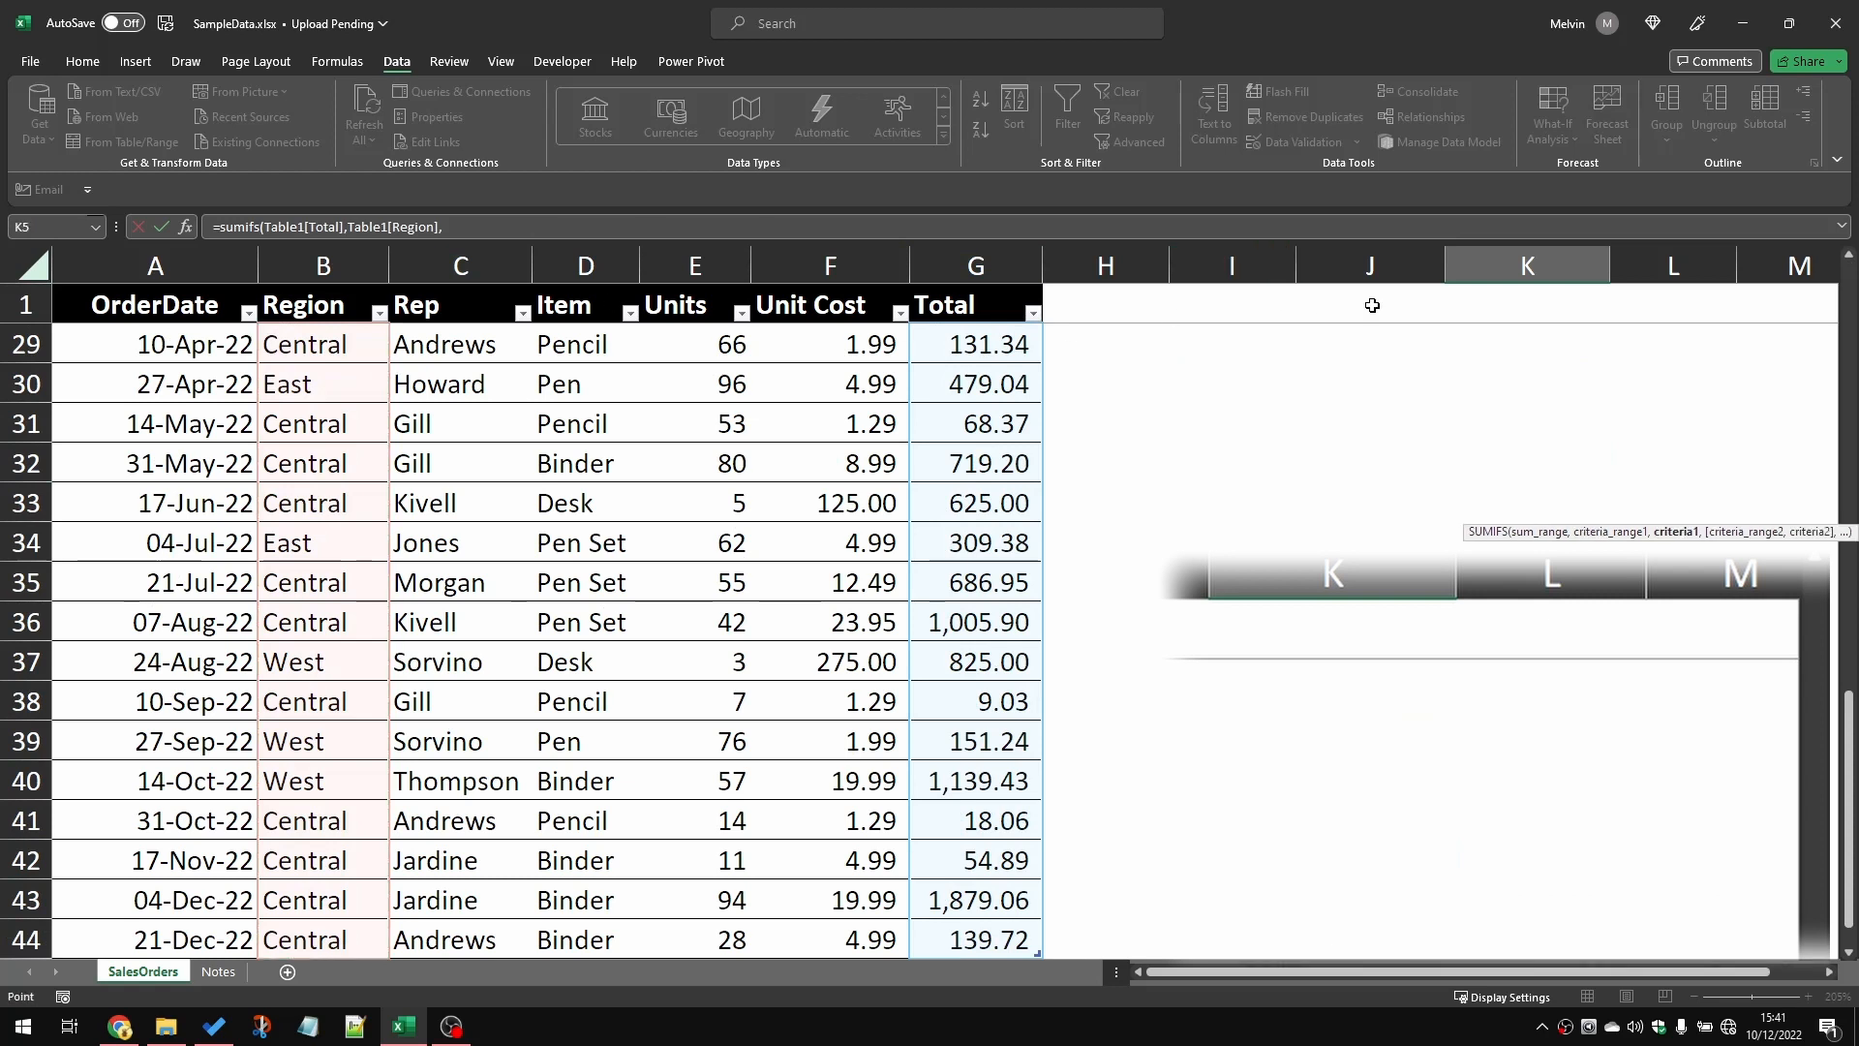
{"action": "left_click", "coordinate": [1372, 316]}
{"action": "key", "text": "Down"}
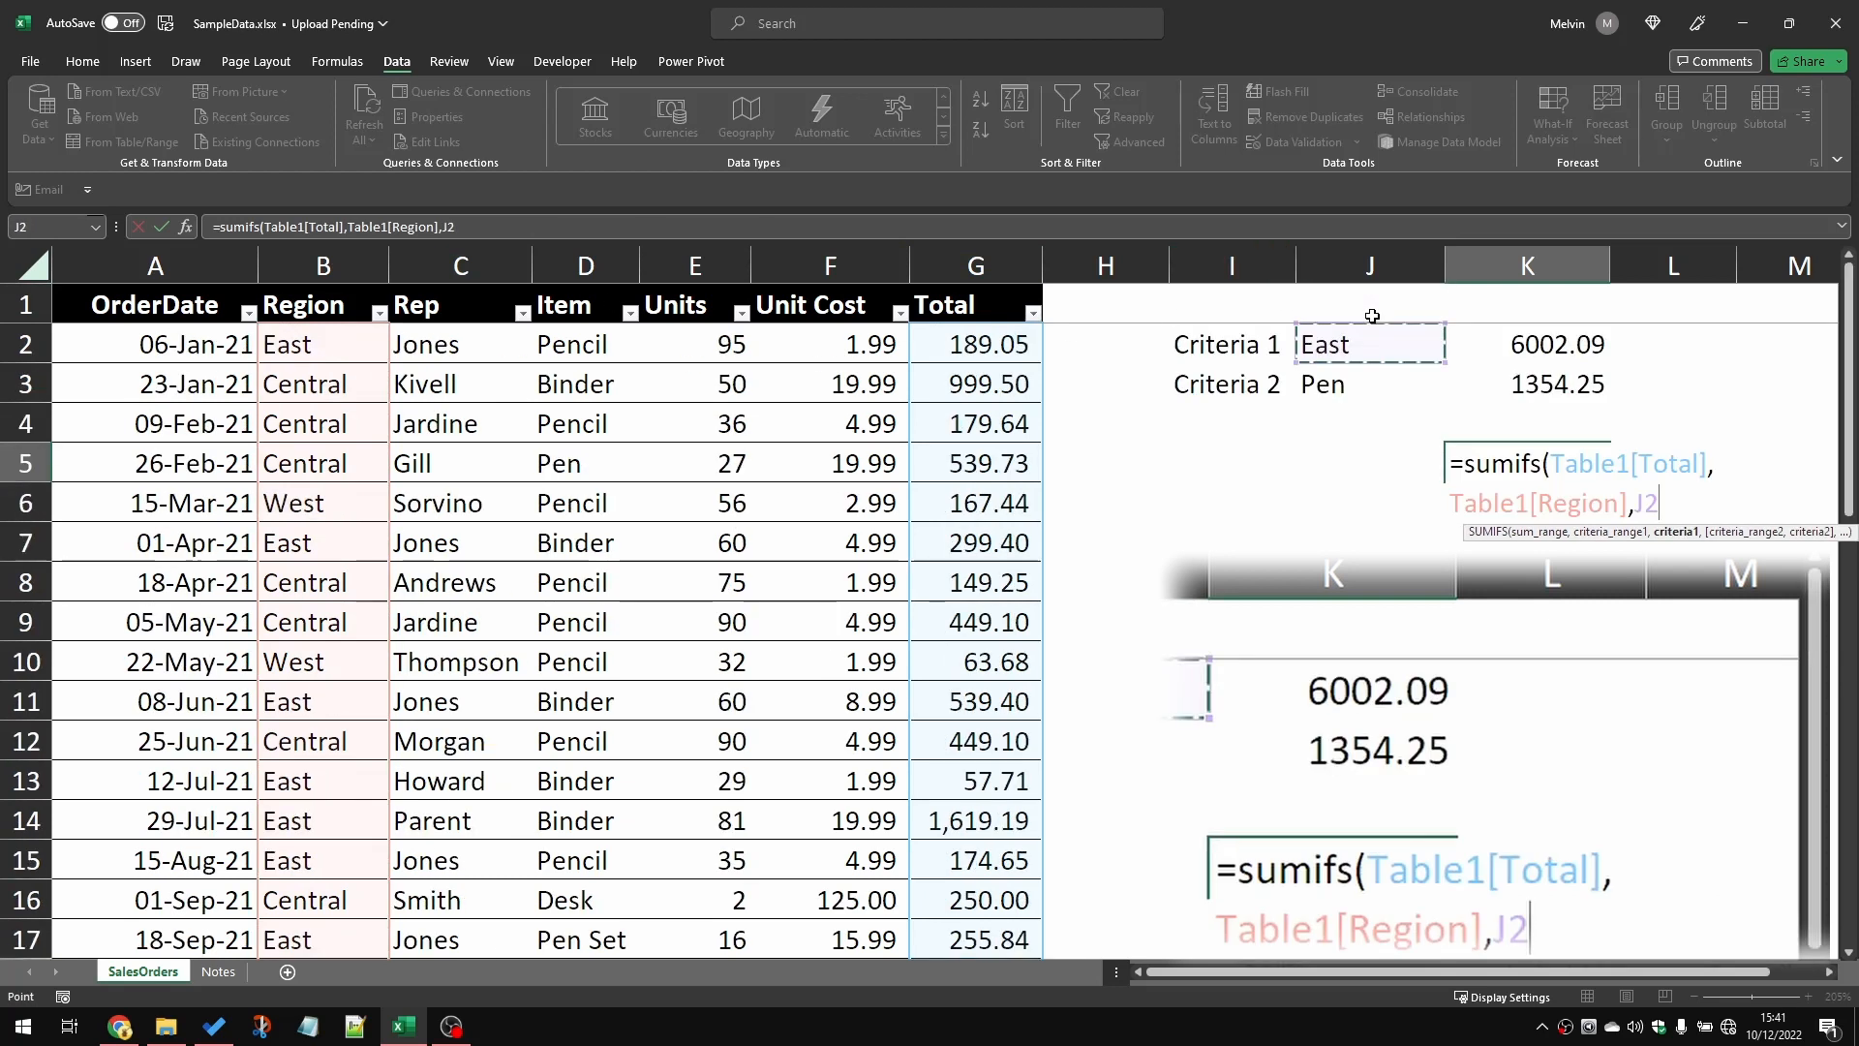
{"action": "key", "text": "Return"}
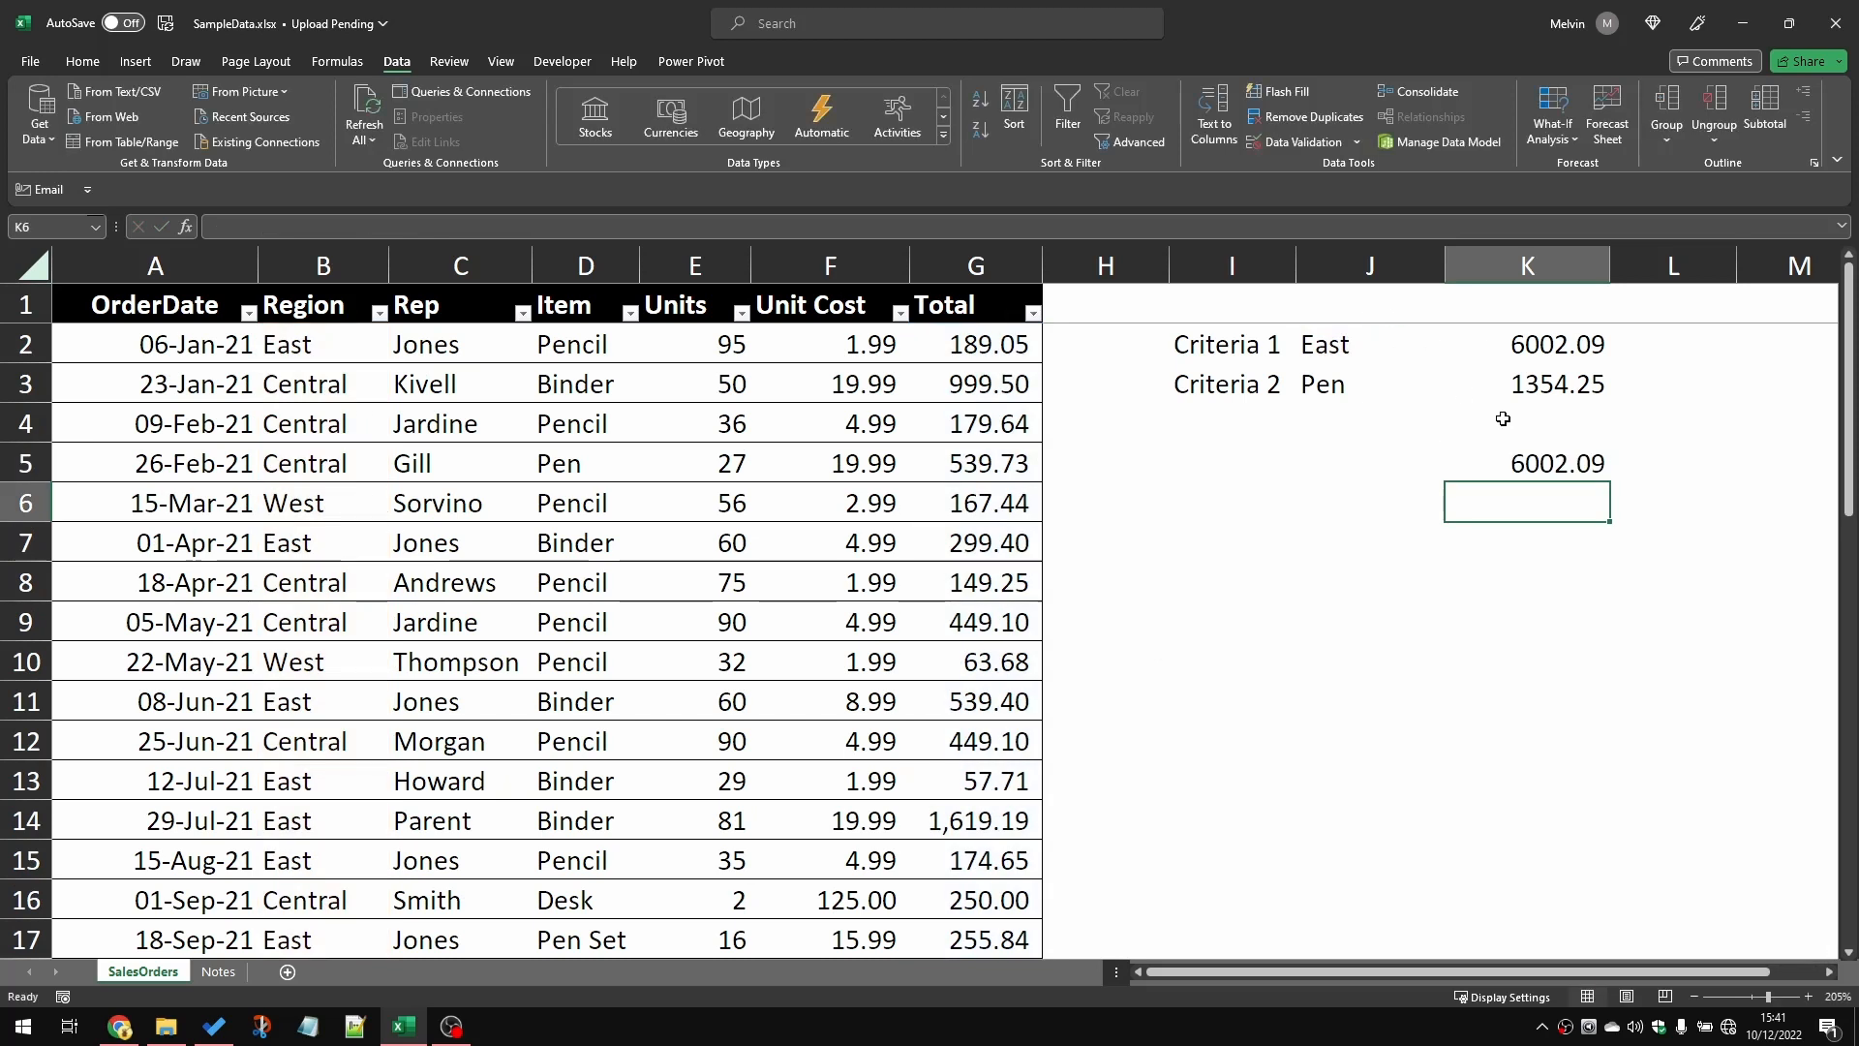
Step: Compare the single-criterion SUMIFS formula in K5 with the formula in K2 and their results
{"action": "left_click", "coordinate": [1562, 465]}
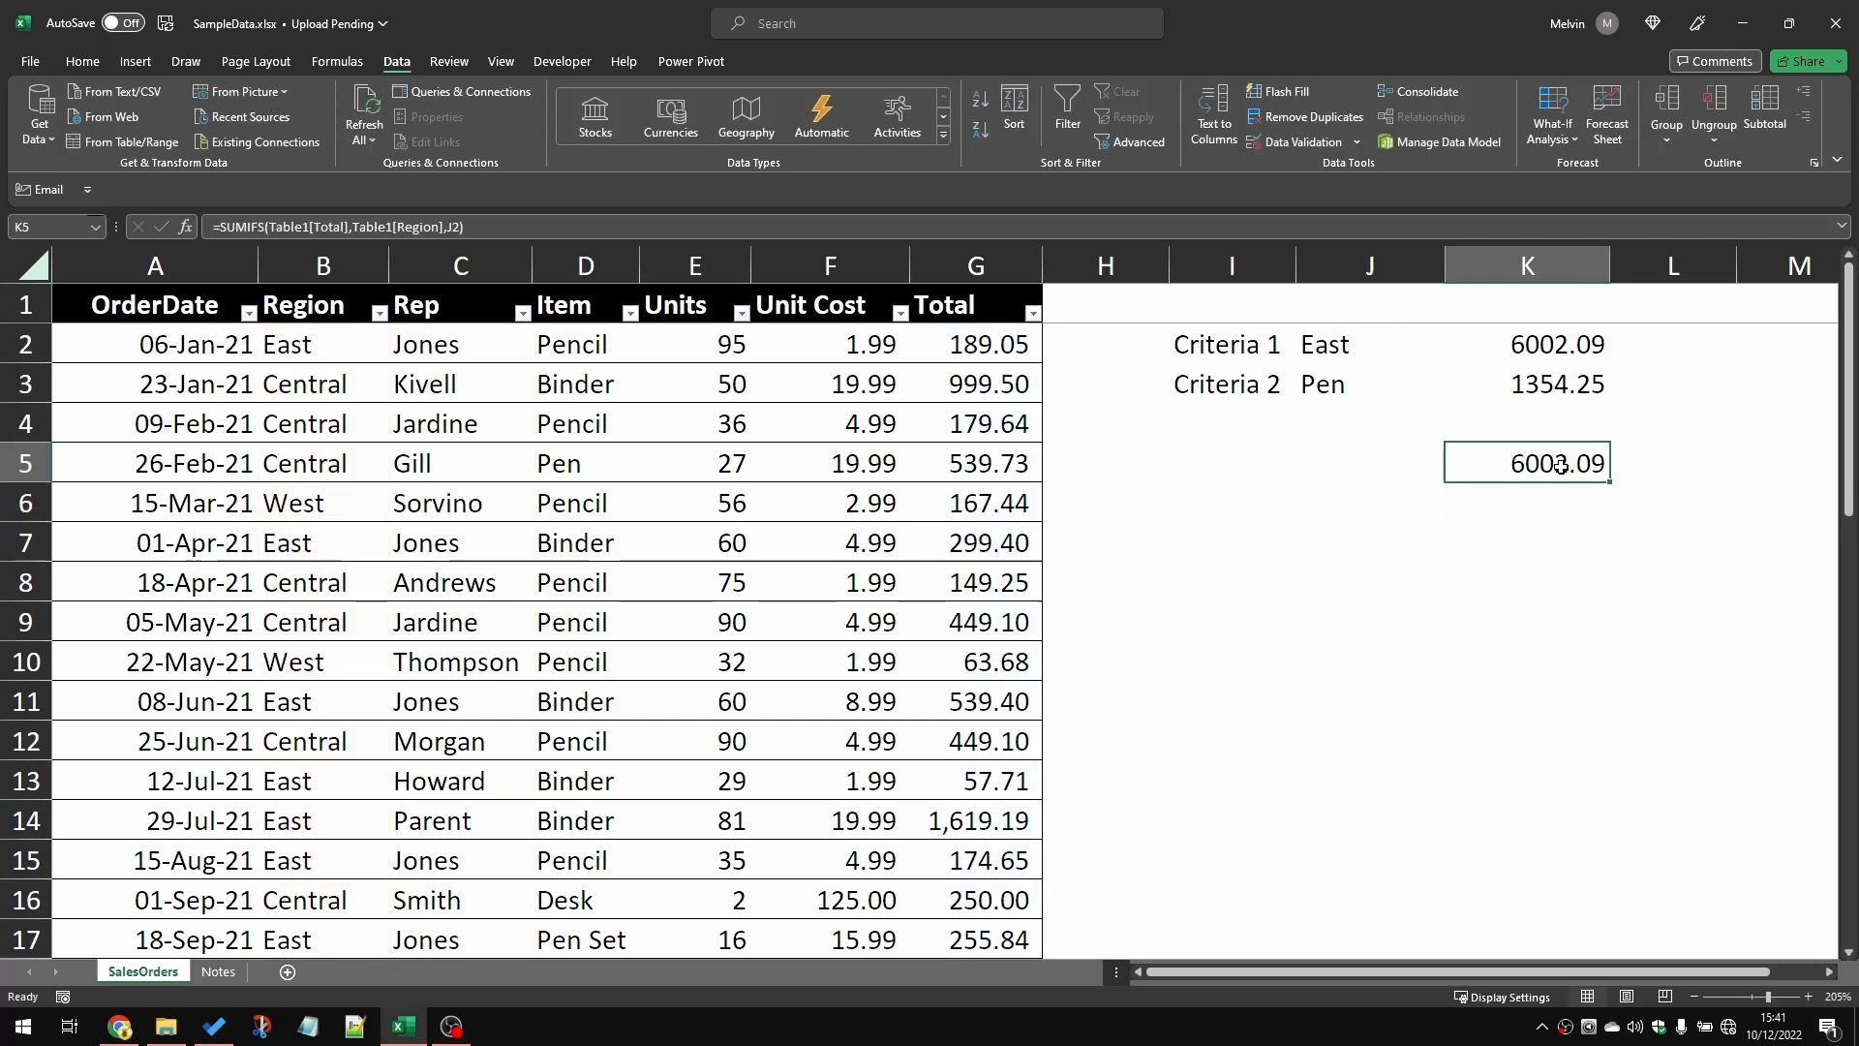
{"action": "left_click", "coordinate": [1552, 341]}
{"action": "left_click", "coordinate": [1574, 463]}
{"action": "left_click", "coordinate": [1557, 333]}
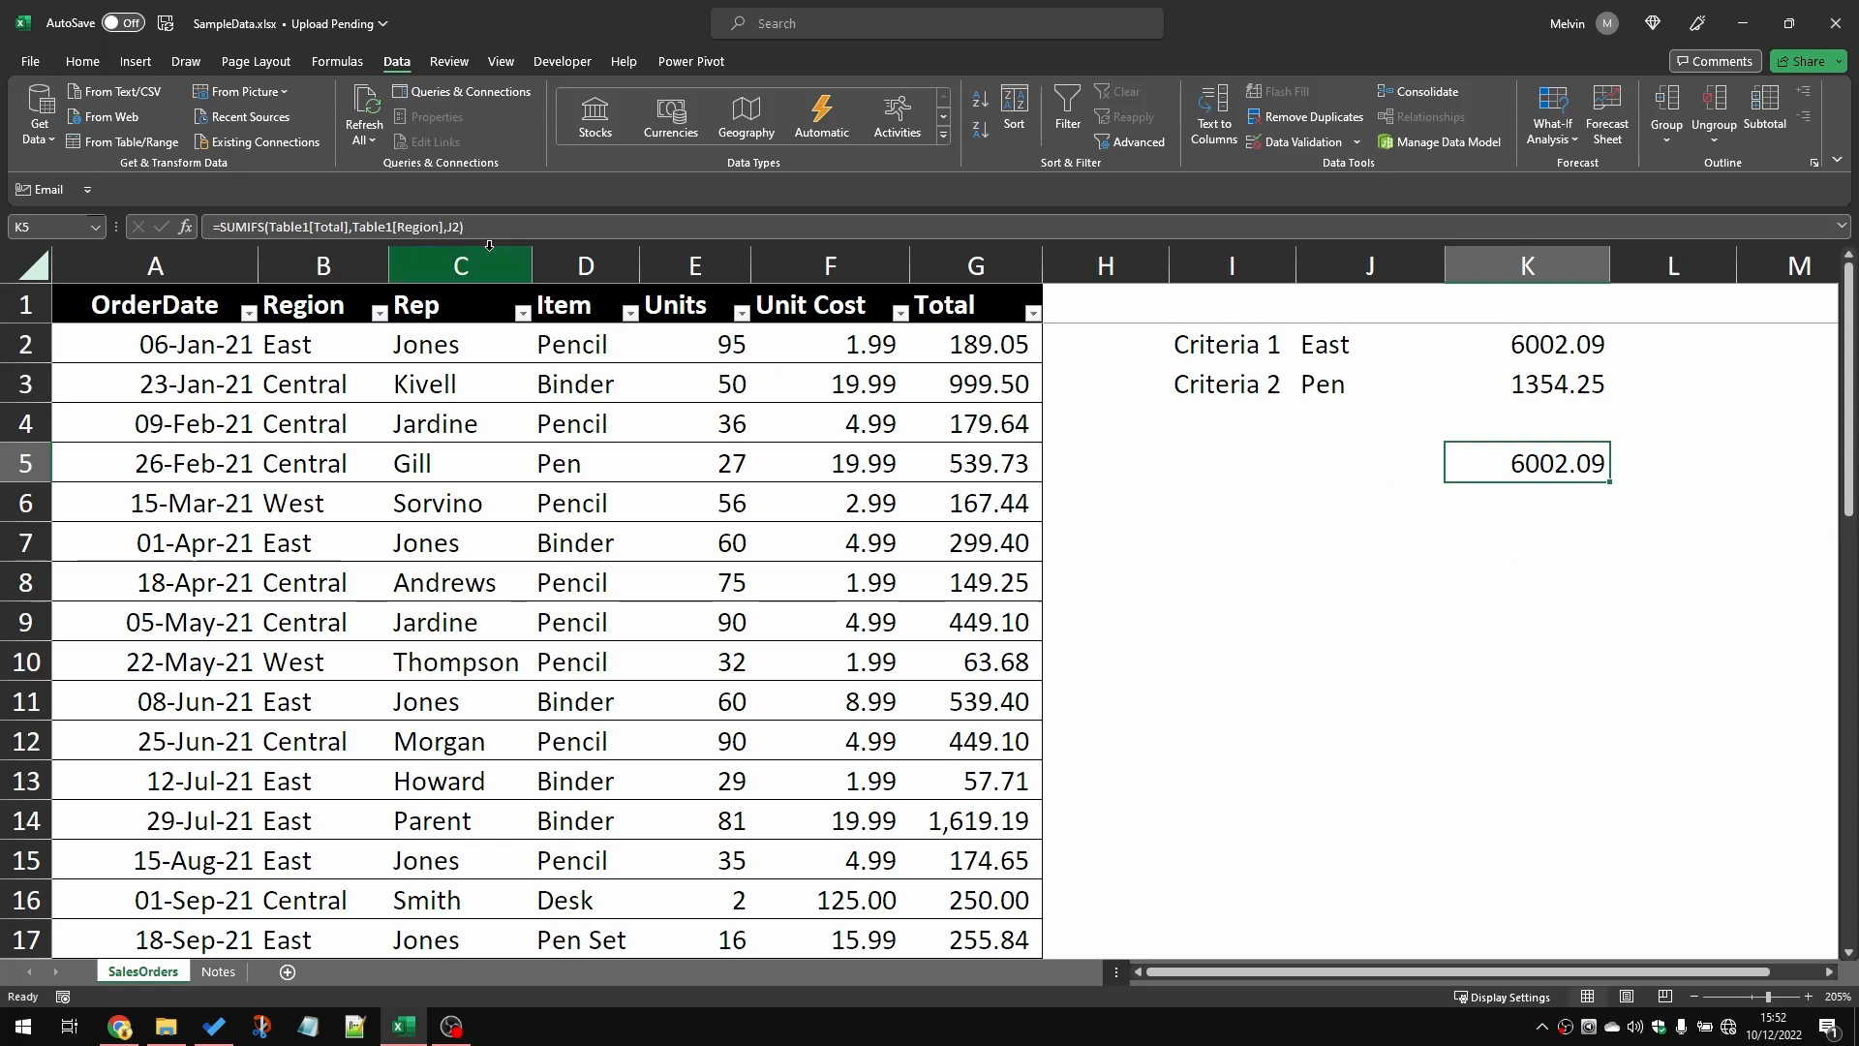
Step: Extend the SUMIFS formula in K5 with the table's whole Item column as the second criteria range
{"action": "left_click", "coordinate": [463, 227]}
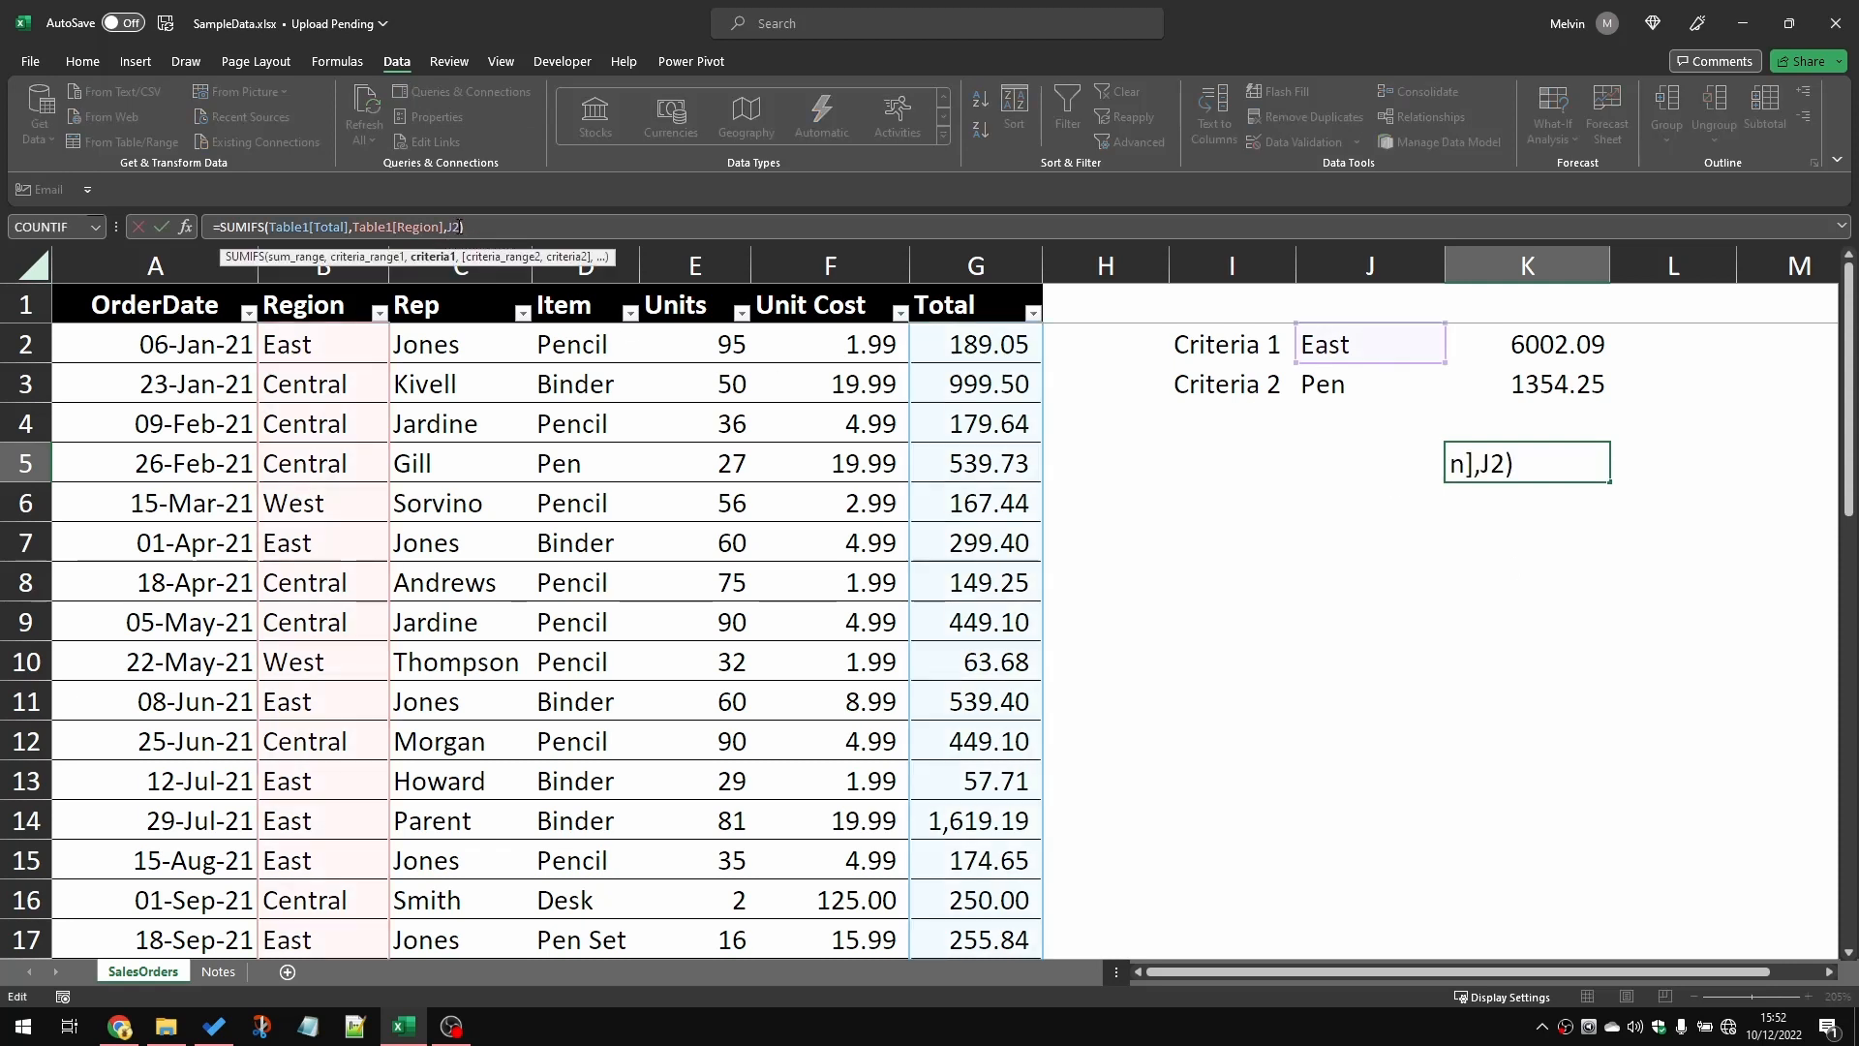
{"action": "type", "text": ","}
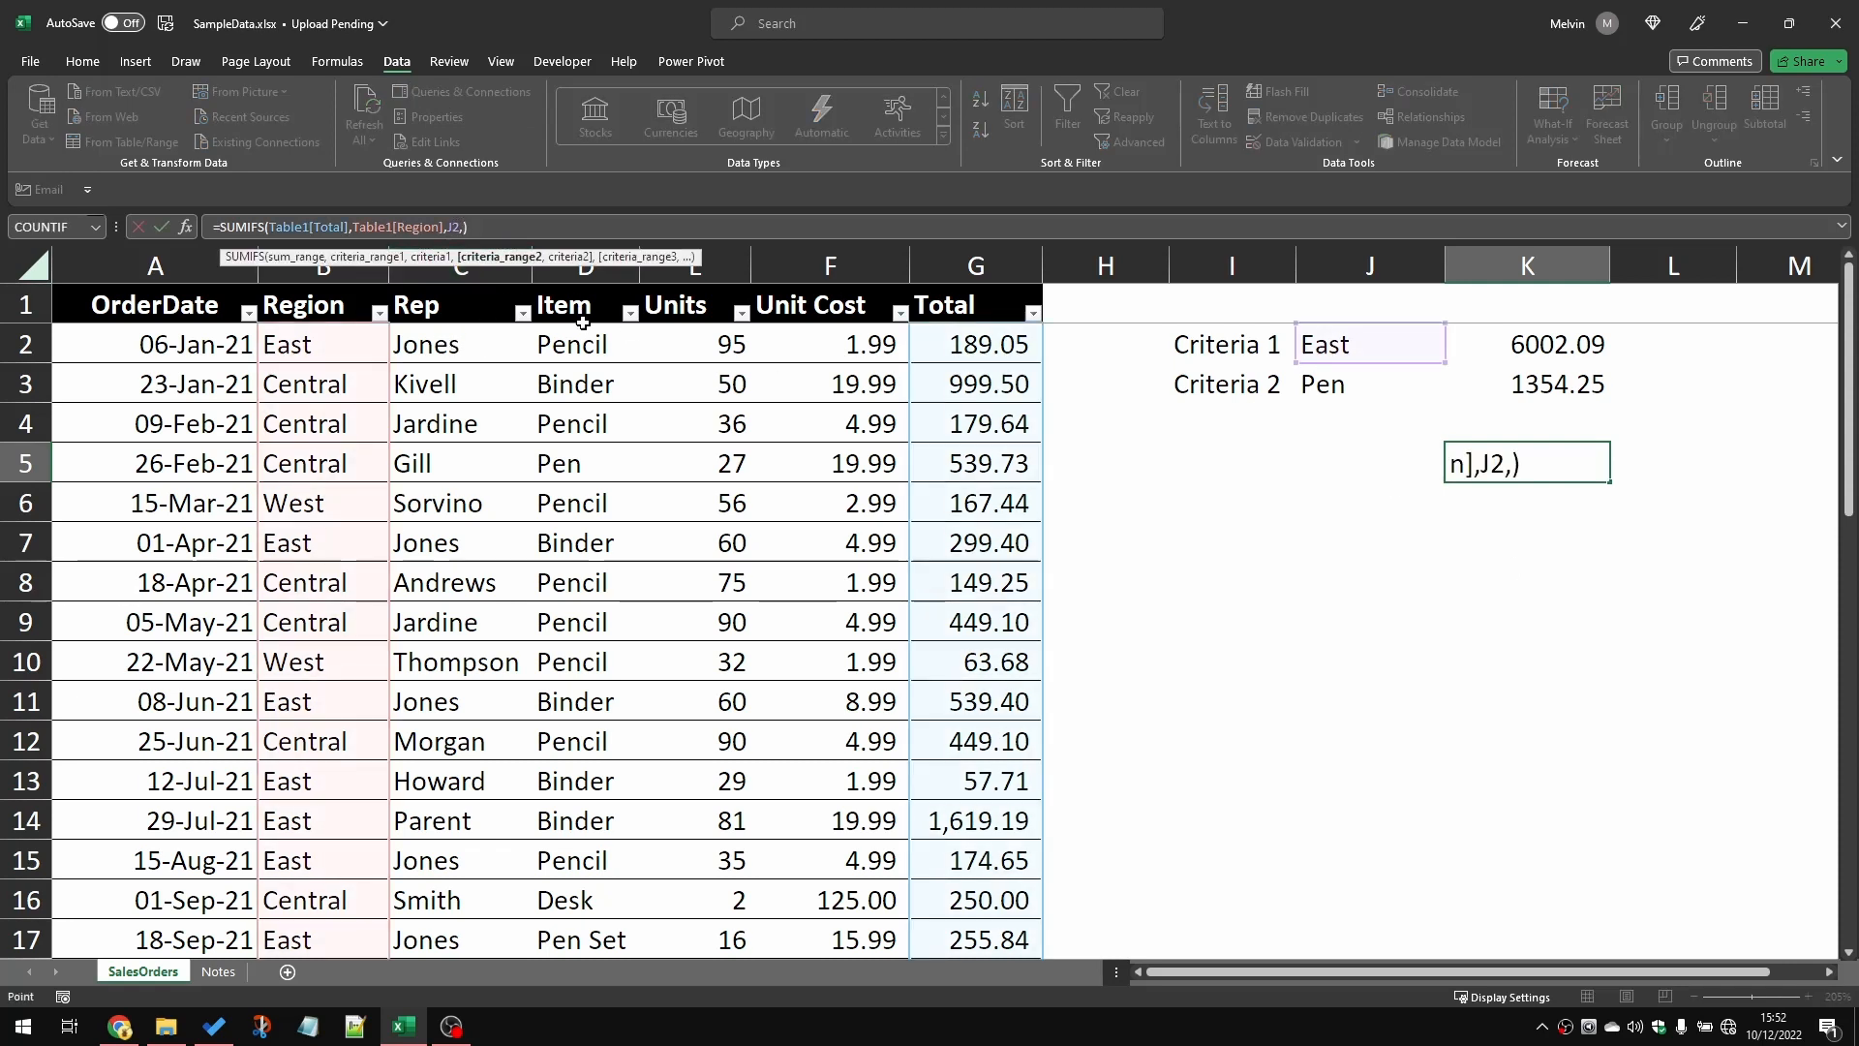
{"action": "left_click", "coordinate": [566, 305]}
{"action": "left_click", "coordinate": [581, 345]}
{"action": "key", "text": "ctrl+shift+Down"}
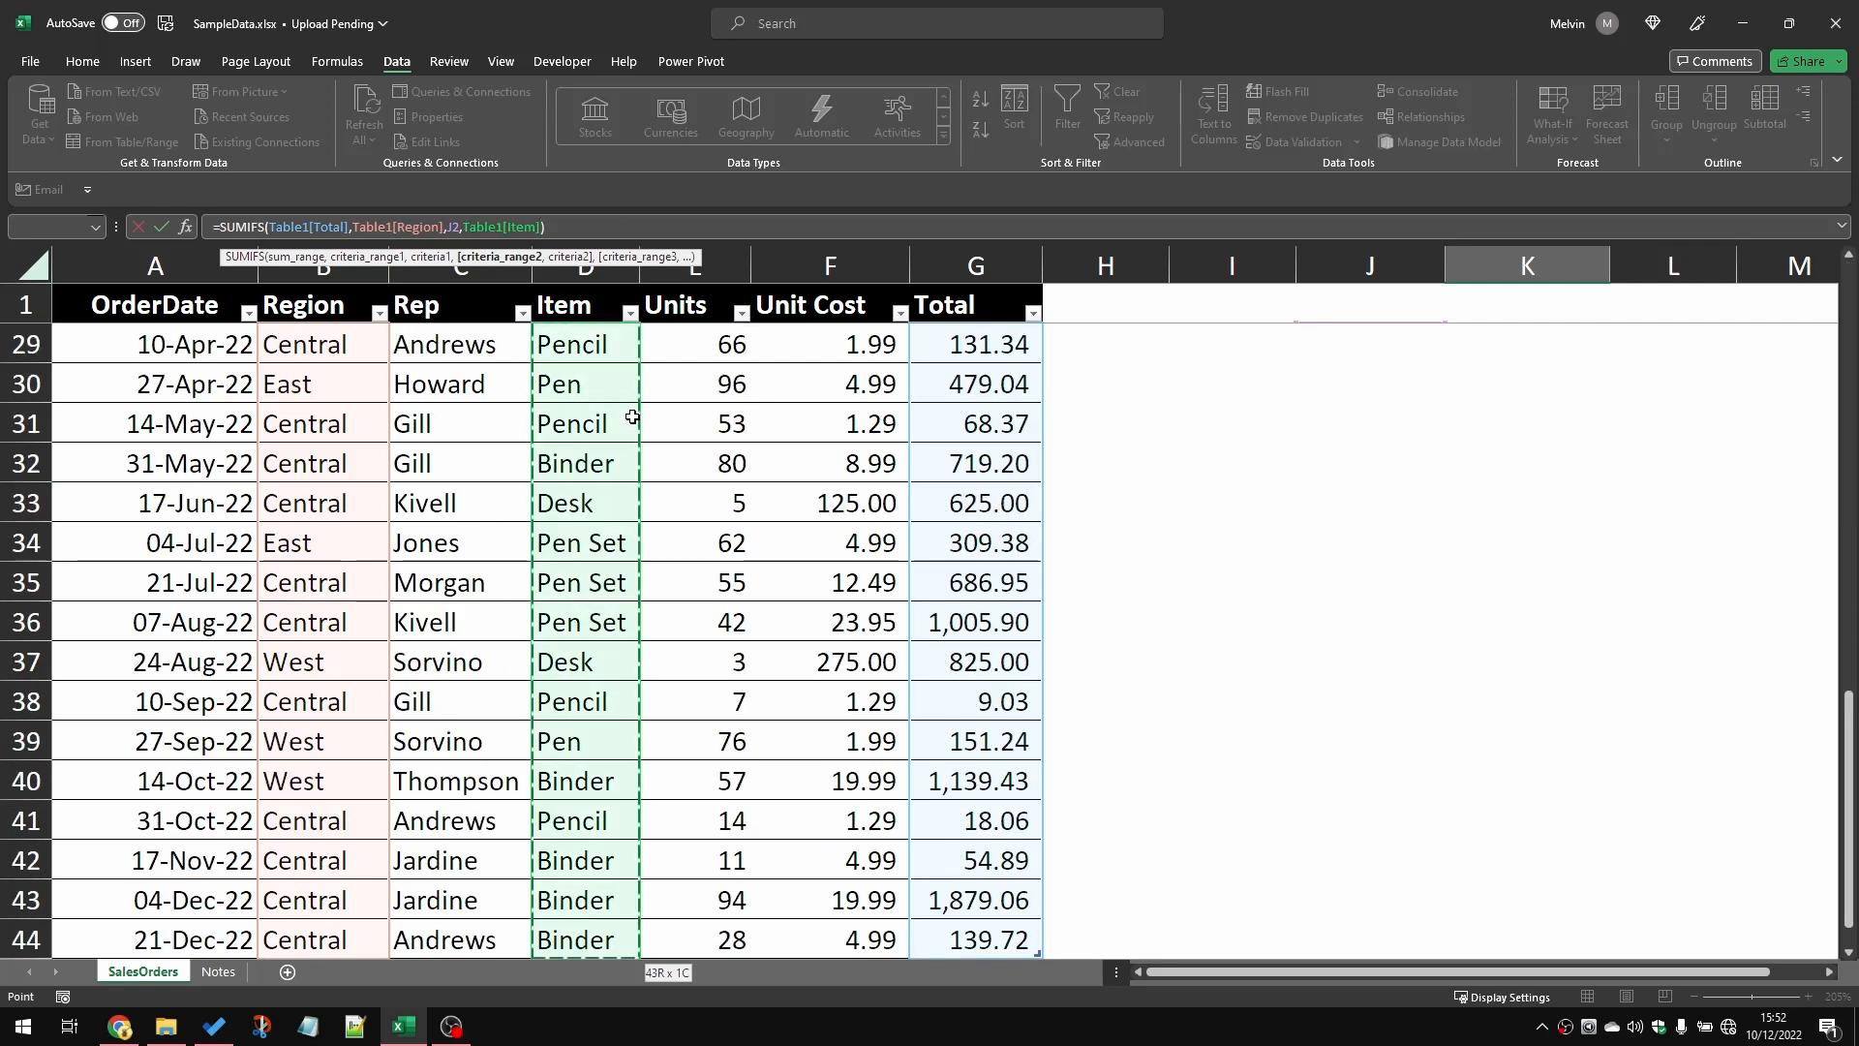
Step: Set J3 as the second criterion of the K5 SUMIFS formula and enter the formula
{"action": "type", "text": ","}
{"action": "left_click", "coordinate": [1364, 318]}
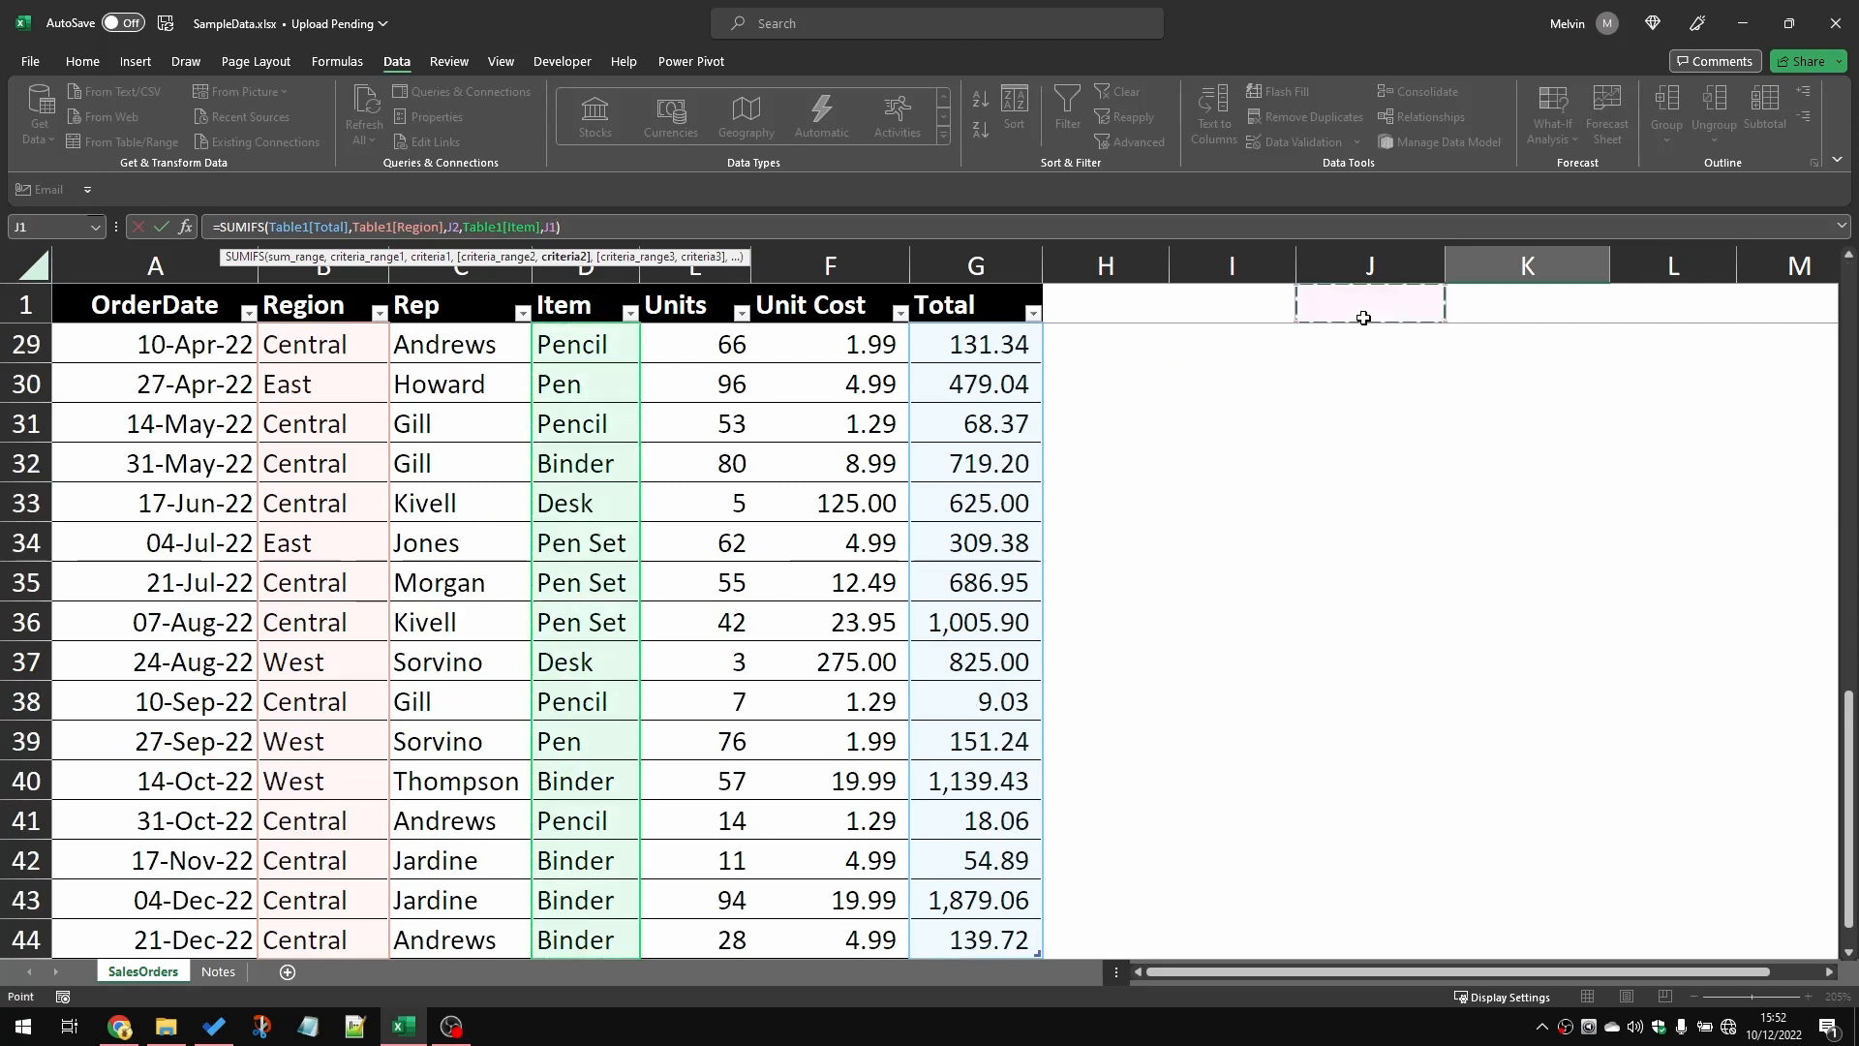
{"action": "key", "text": "Down"}
{"action": "key", "text": "Down"}
{"action": "key", "text": "Return"}
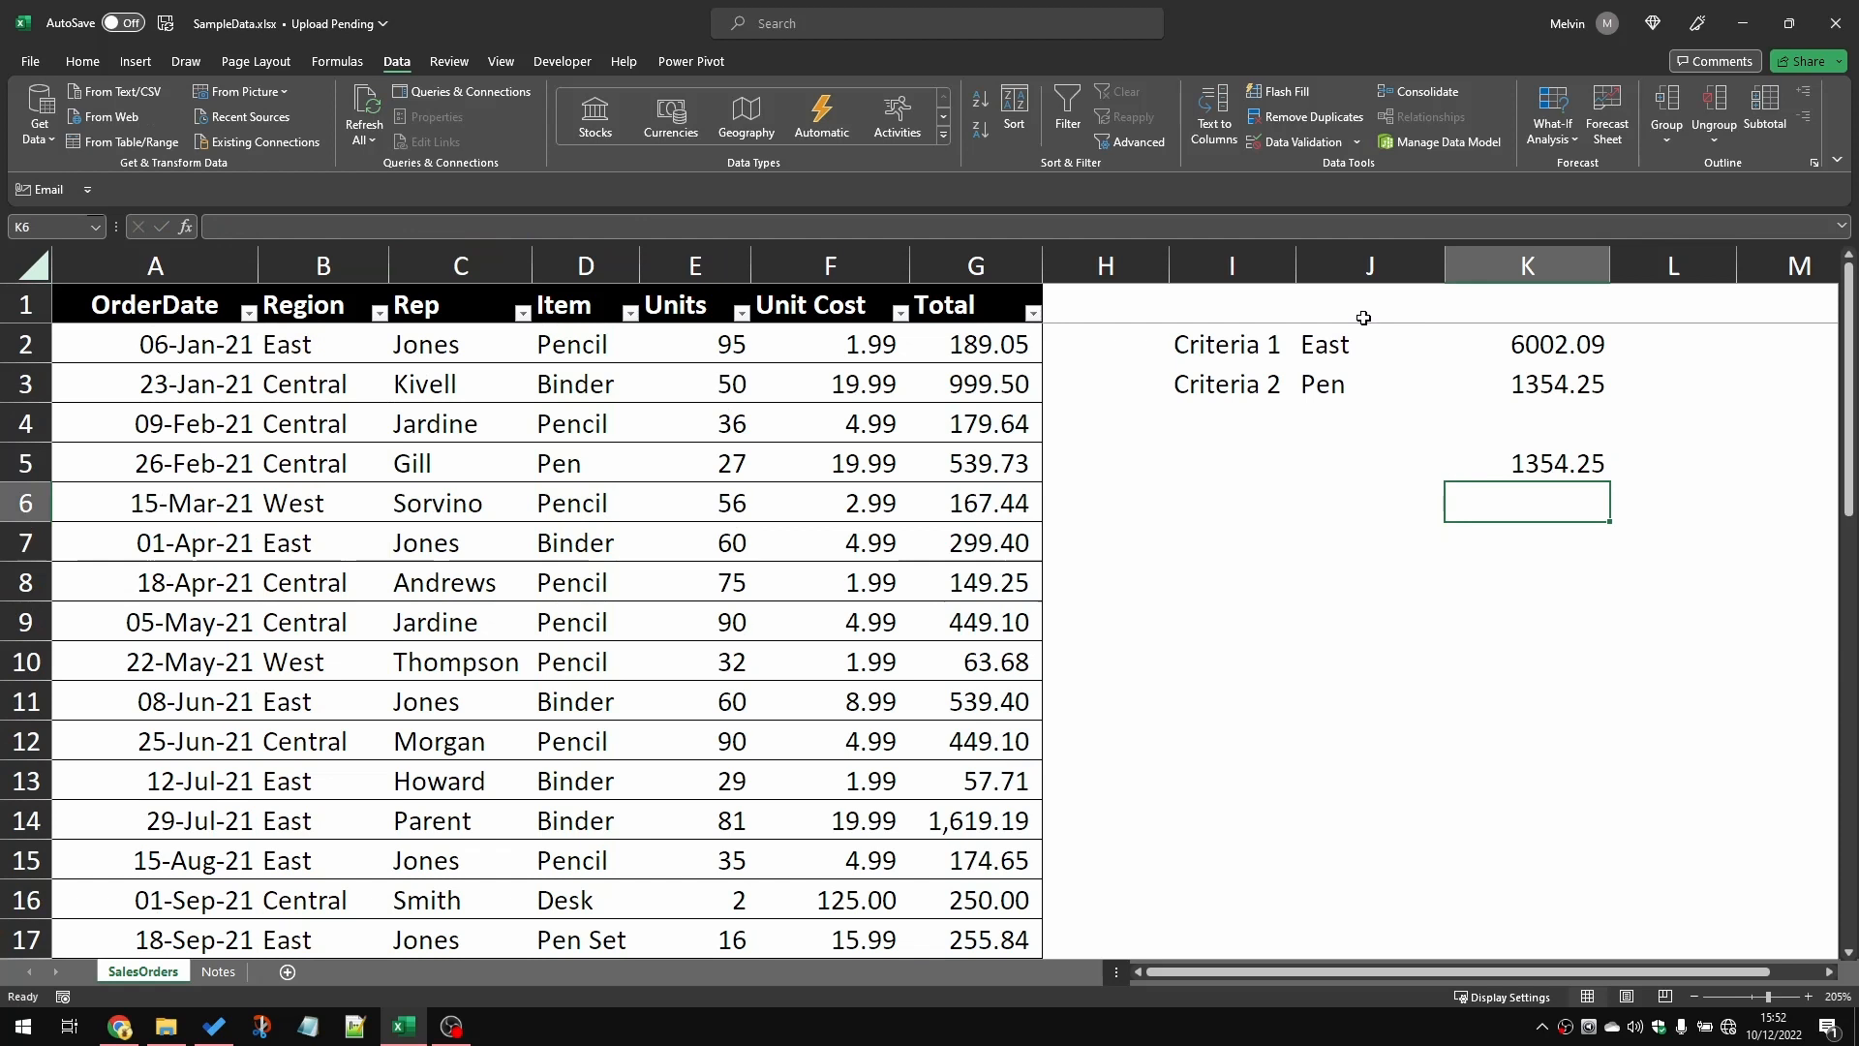